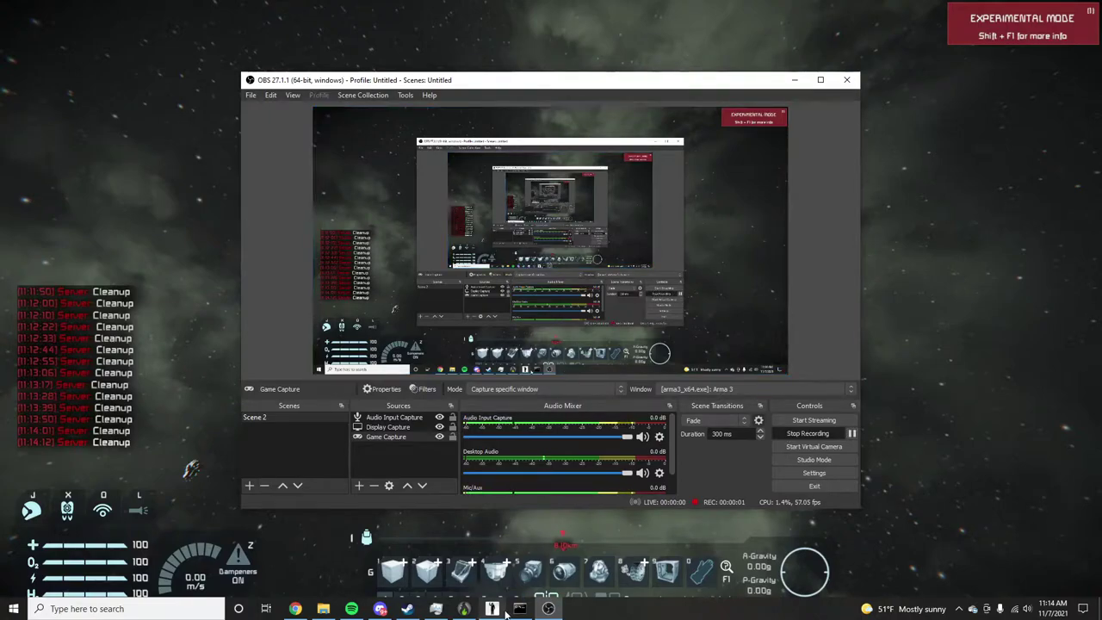
pyautogui.click(503, 609)
pyautogui.press('w')
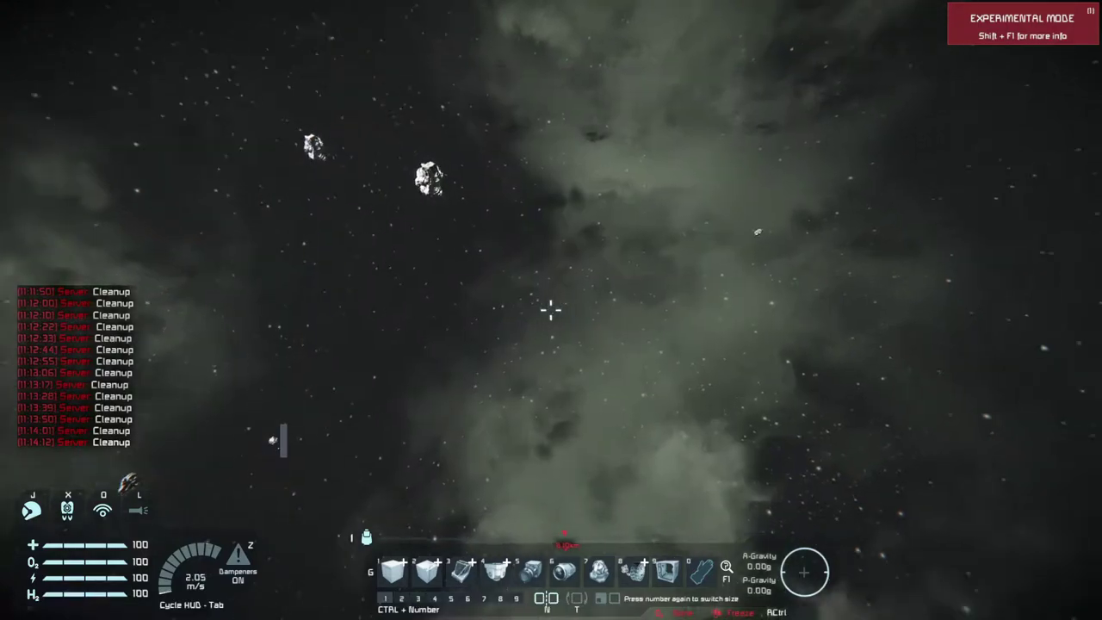
pyautogui.hotkey('alt', 'Tab')
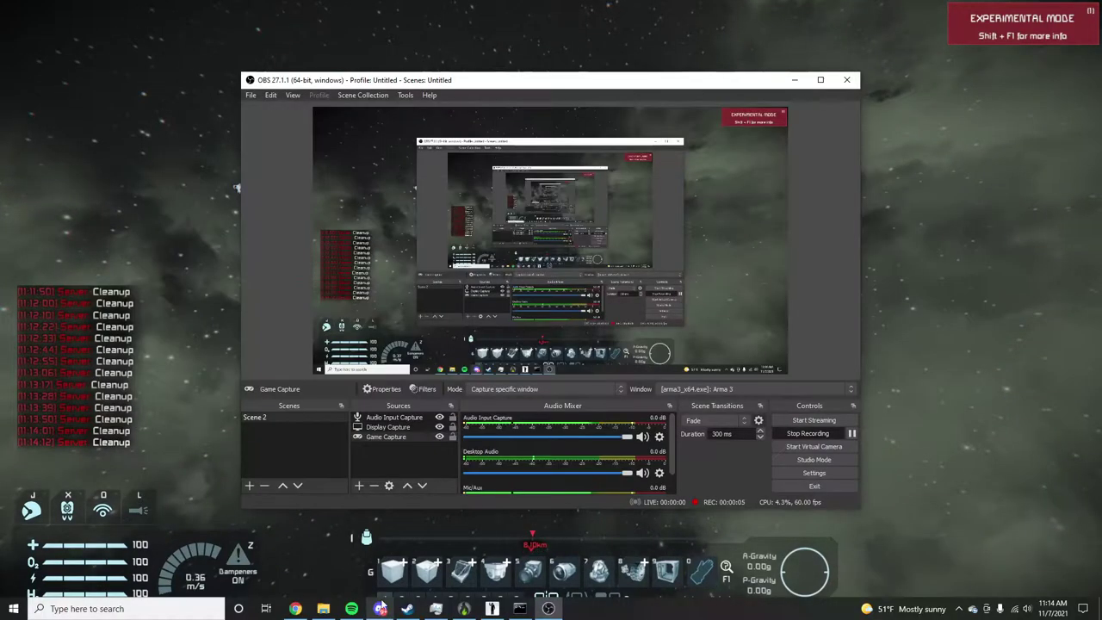
# Switch to the Torch server window, open the step collection of the Timed auto command and widen the collection editor
pyautogui.click(464, 609)
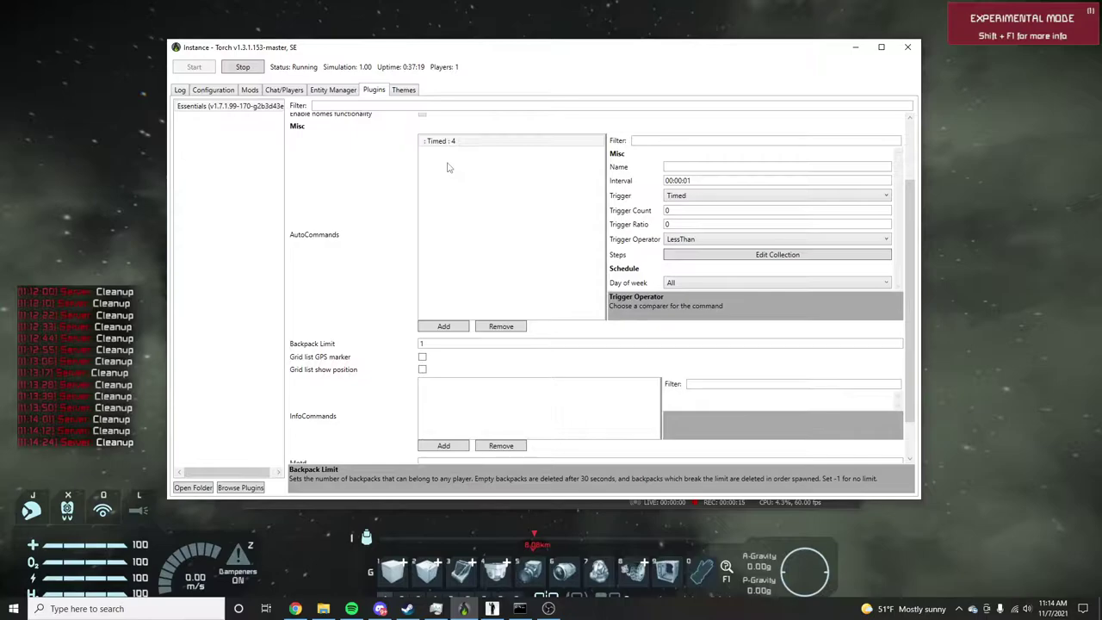
pyautogui.click(728, 179)
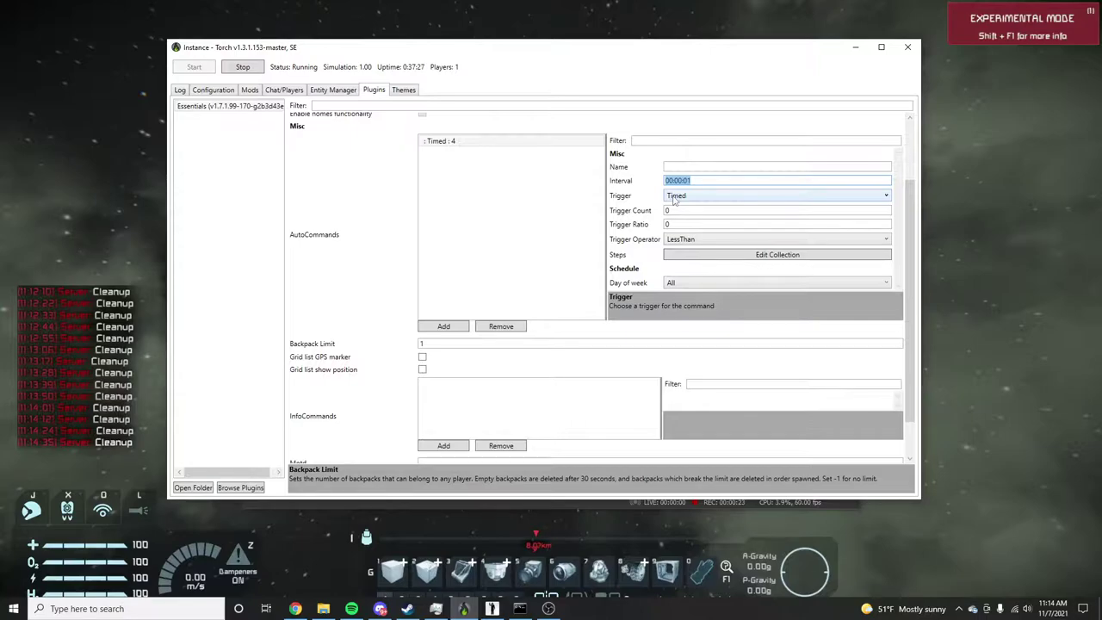
pyautogui.click(745, 254)
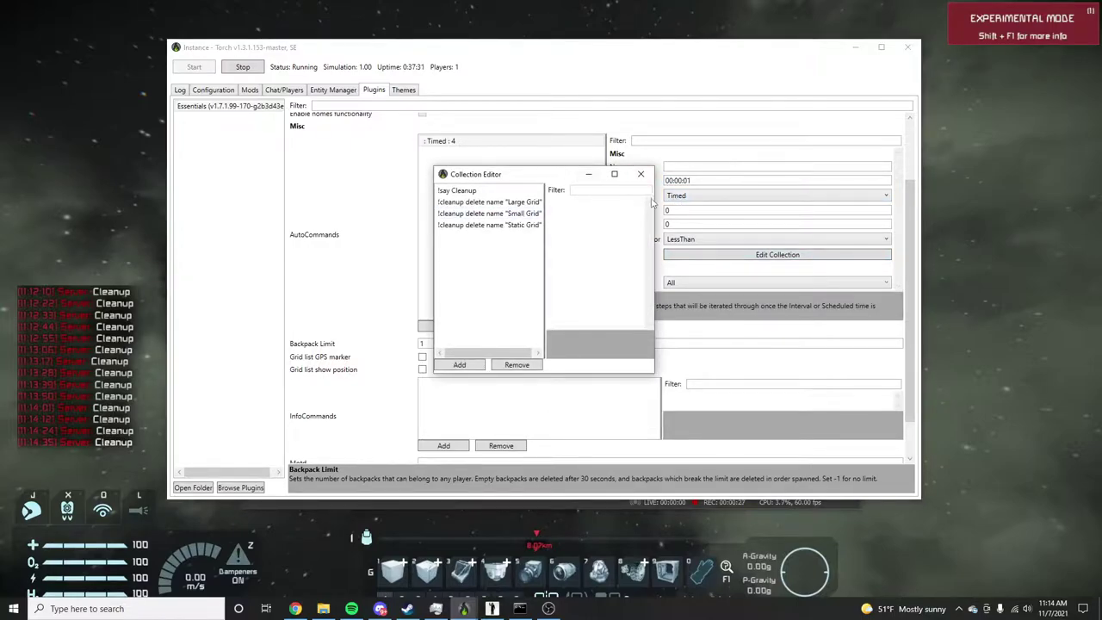
pyautogui.moveTo(654, 201); pyautogui.dragTo(758, 207)
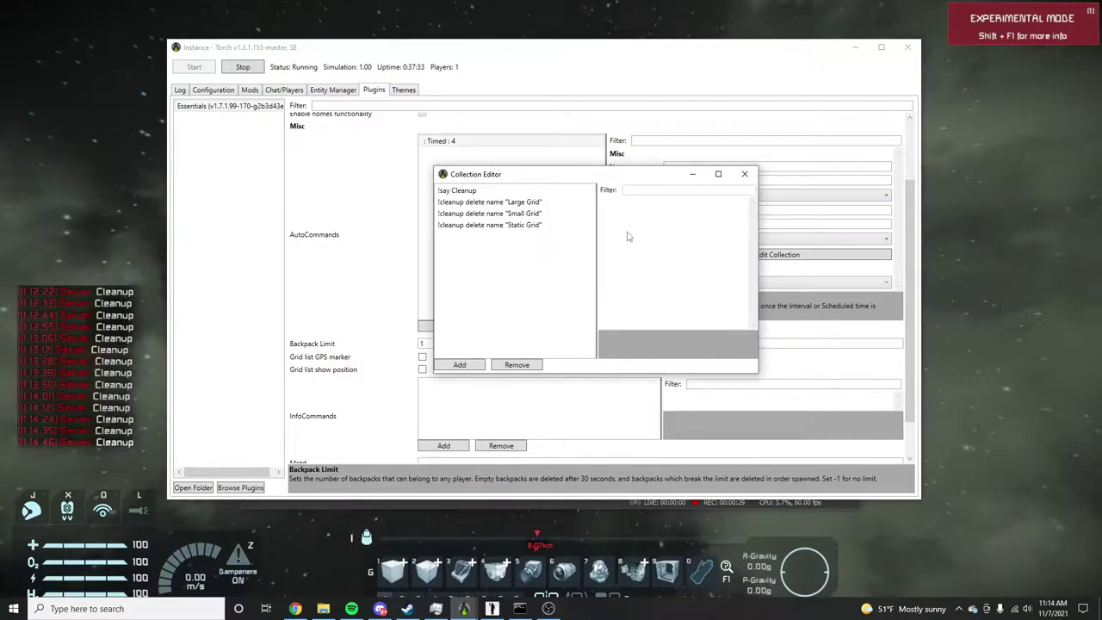
# Review the auto command's cleanup delete steps for the names "Large Grid", "Small Grid" and "Static Grid"
pyautogui.click(527, 202)
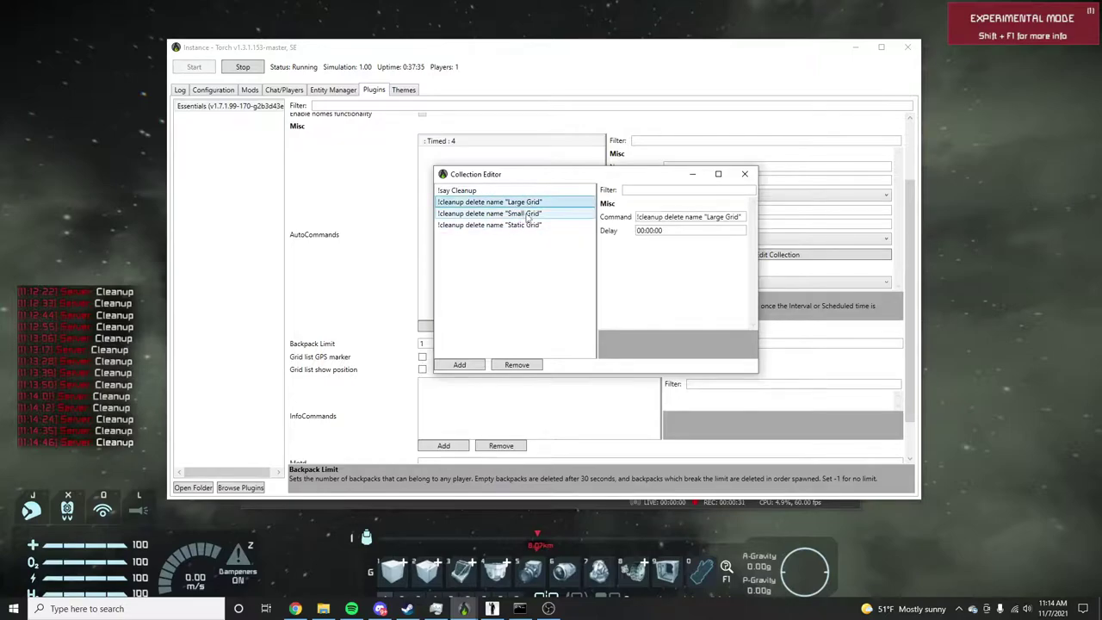
pyautogui.click(527, 215)
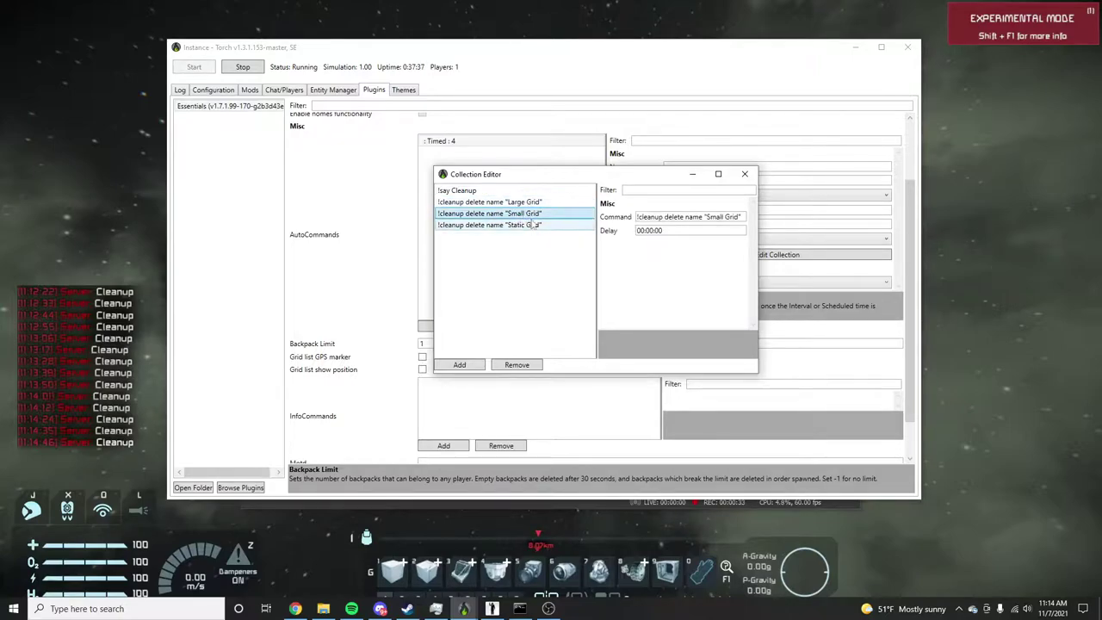
pyautogui.click(535, 226)
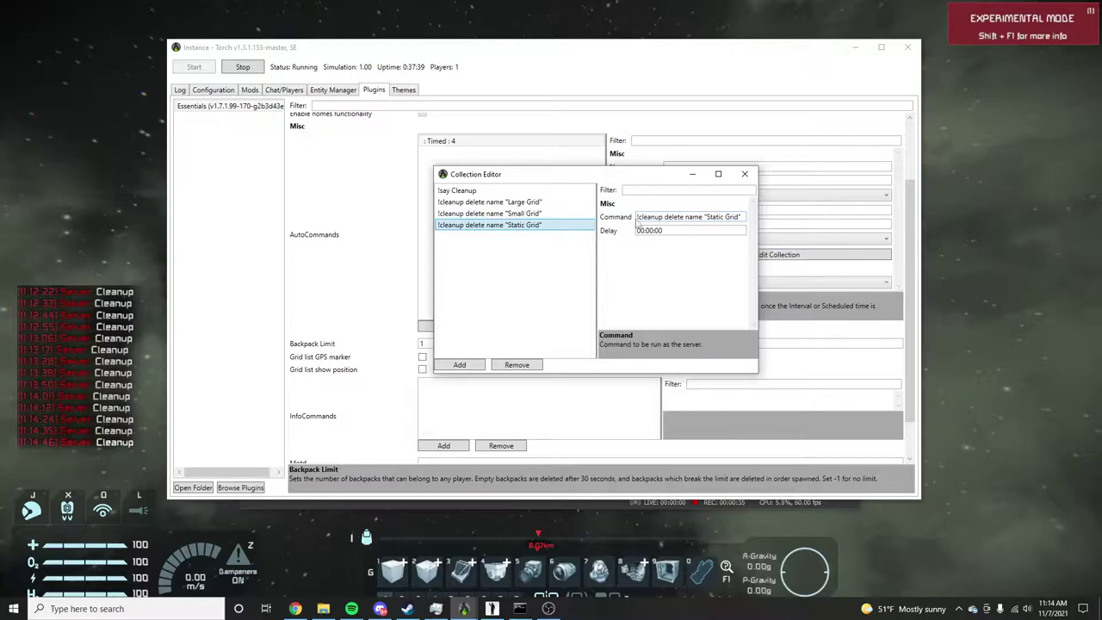
pyautogui.click(738, 217)
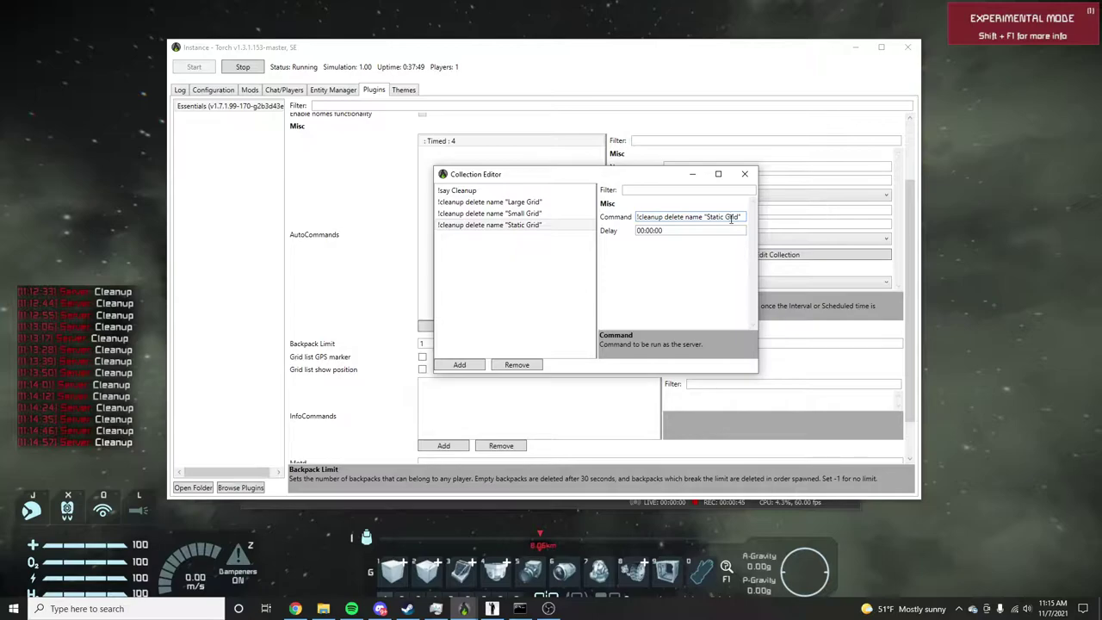
pyautogui.click(715, 222)
pyautogui.click(589, 202)
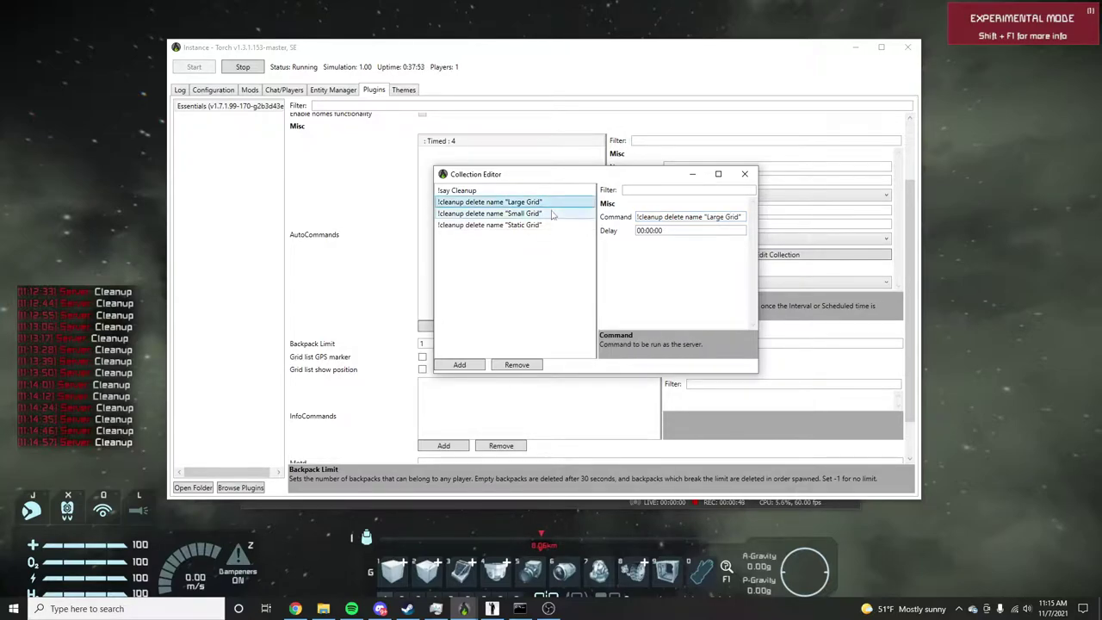
pyautogui.click(591, 214)
# Switch to Space Engineers, equip the light armor corner block and send "fsdf" in global chat
pyautogui.hotkey('alt', 'Tab')
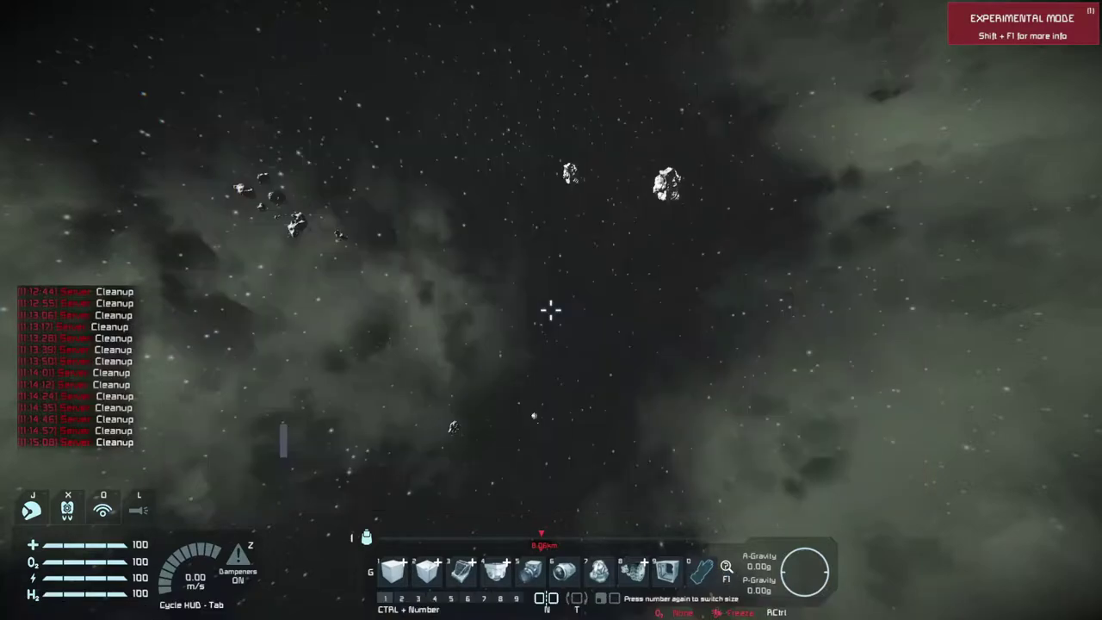
pyautogui.press('1')
pyautogui.press('Return')
pyautogui.write('fsd')
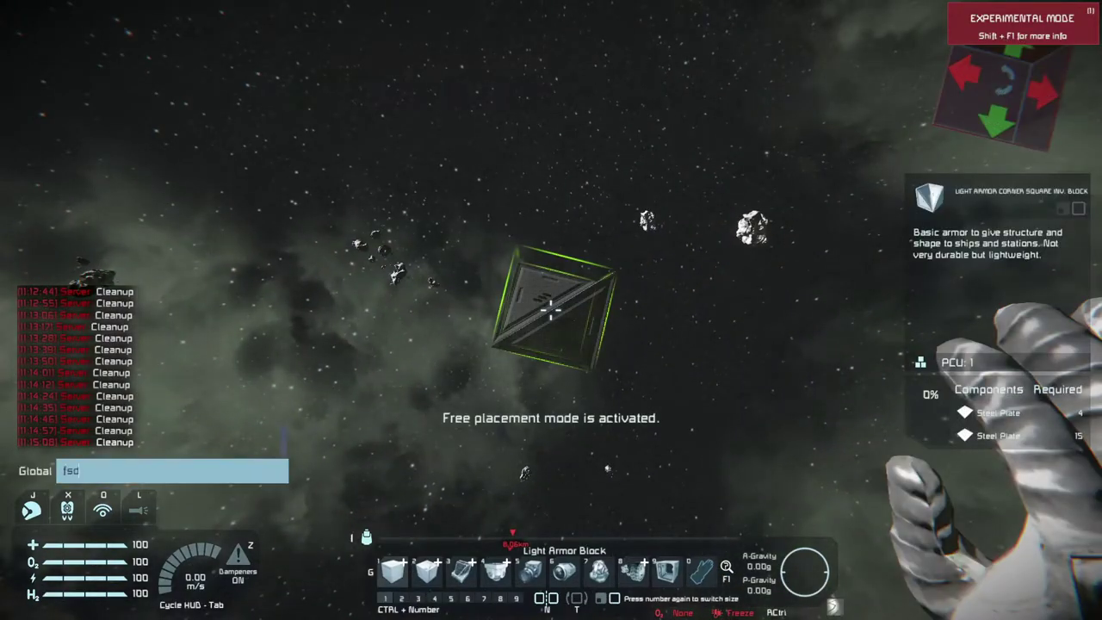
pyautogui.write('f')
pyautogui.press('Return')
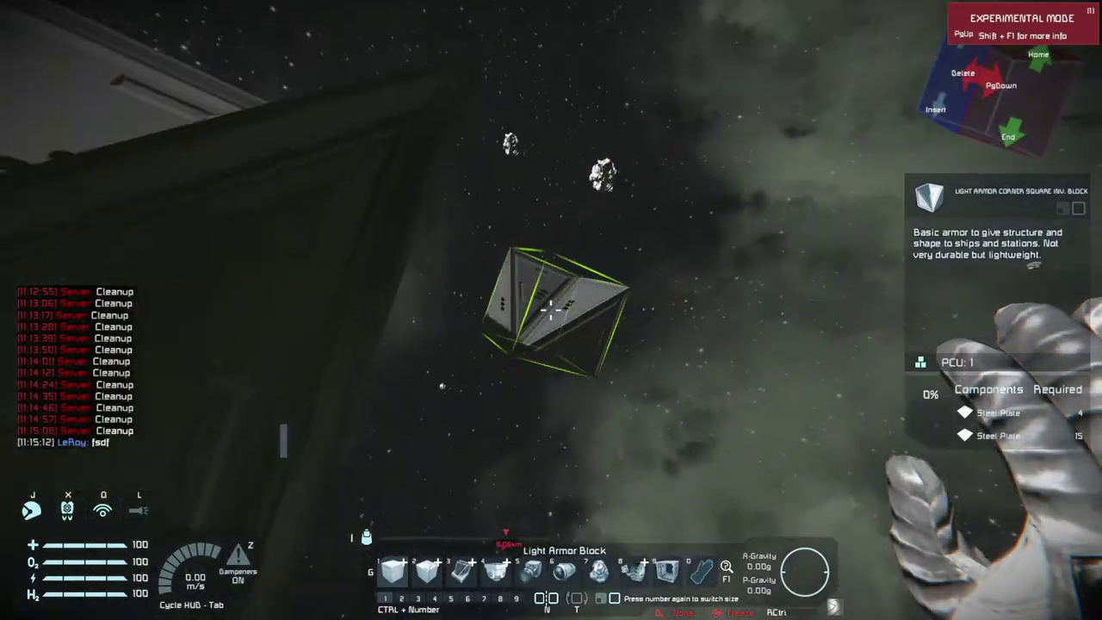
# Place several separate large-grid light armor corner blocks in open space to test the server cleanup
pyautogui.click(551, 310)
pyautogui.click(551, 310)
pyautogui.click(551, 310)
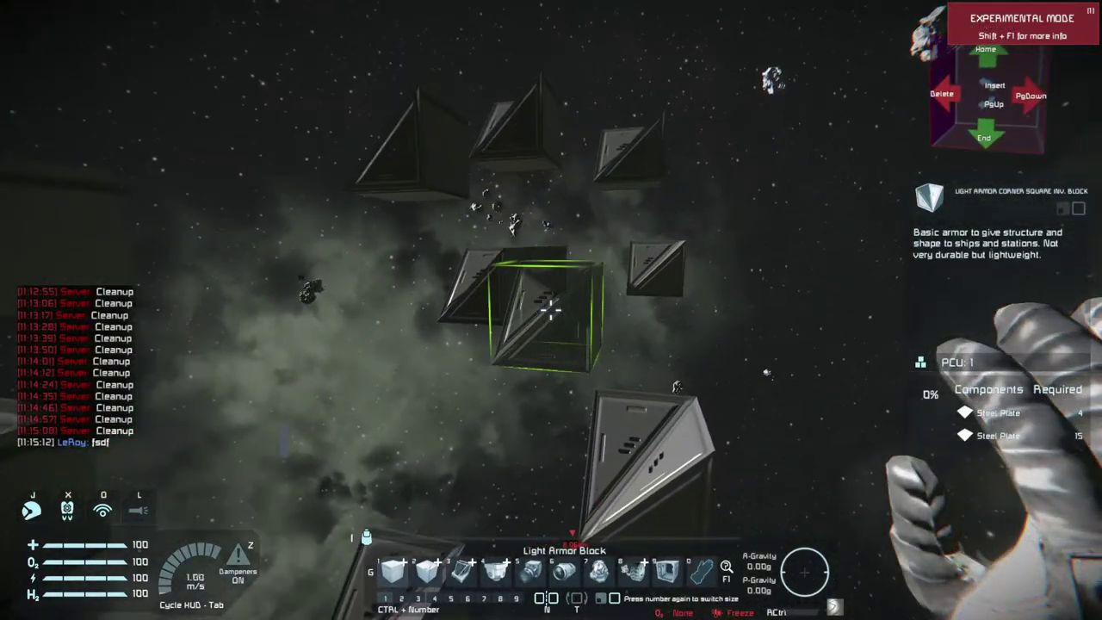
pyautogui.press('s')
pyautogui.press('a')
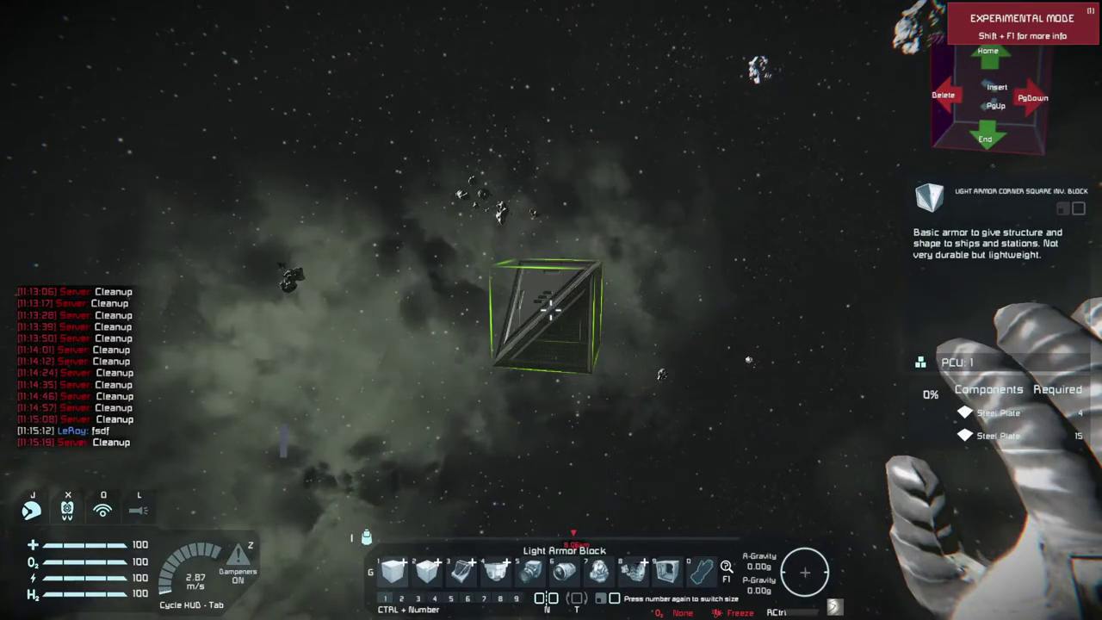
# Change the armor block to small-grid size and place a scattered series of separate blocks in open space
pyautogui.press('1')
pyautogui.click(551, 310)
pyautogui.click(551, 310)
pyautogui.click(551, 310)
pyautogui.click(551, 310)
pyautogui.click(551, 310)
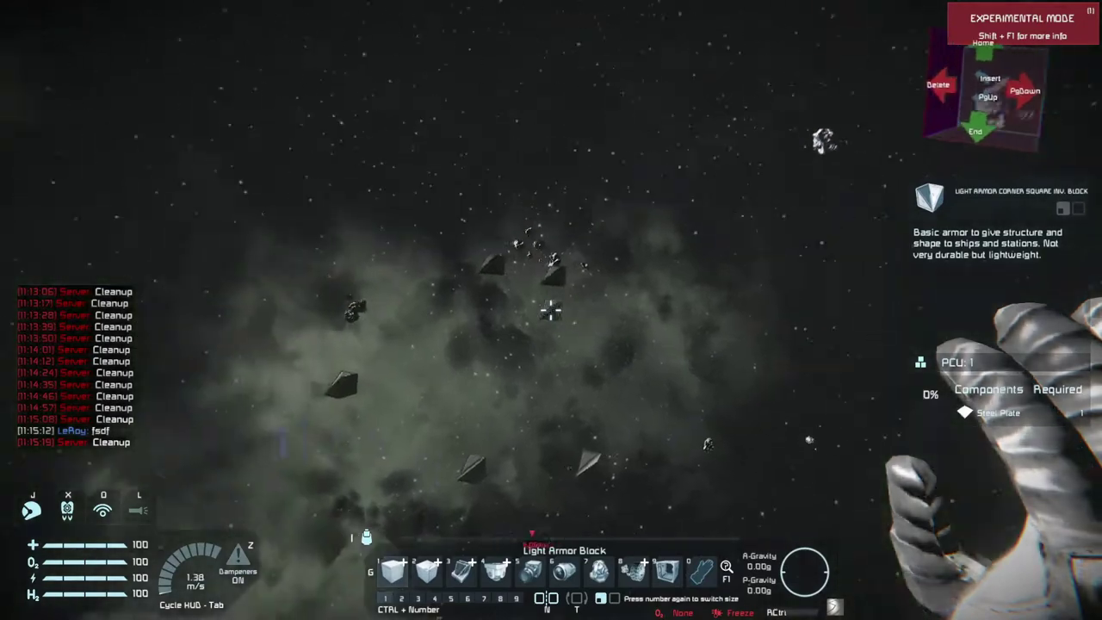
pyautogui.click(551, 310)
pyautogui.click(551, 310)
pyautogui.click(551, 310)
pyautogui.click(551, 310)
pyautogui.click(551, 310)
pyautogui.click(551, 310)
pyautogui.click(551, 310)
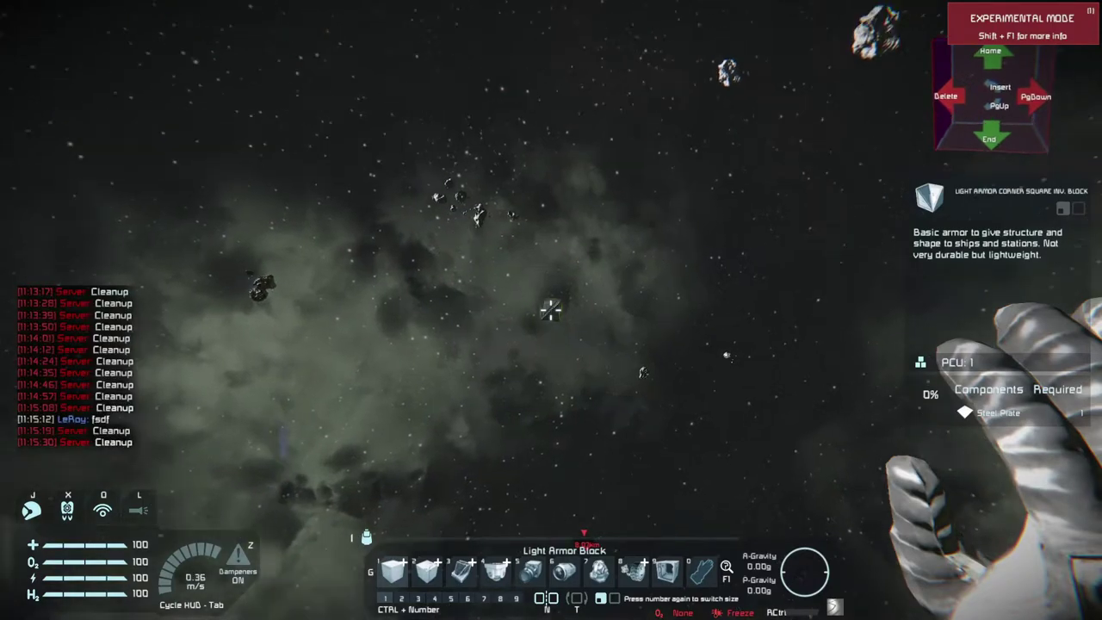
# Paste the copied ship into open space and fly up to the connector on its hull
pyautogui.hotkey('ctrl', 'v')
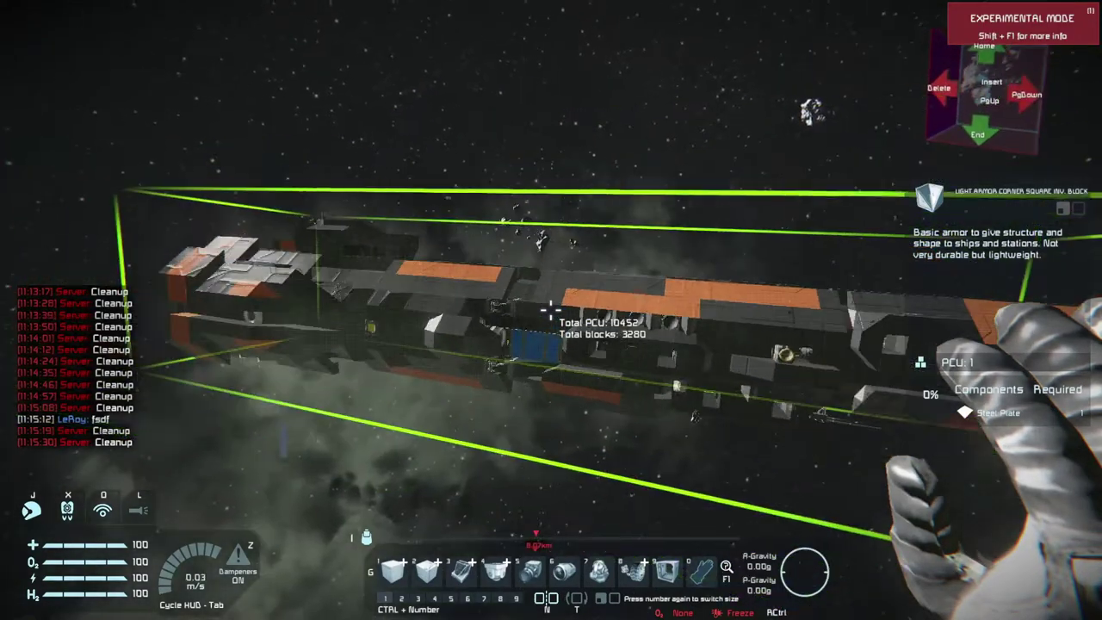
pyautogui.click(551, 310)
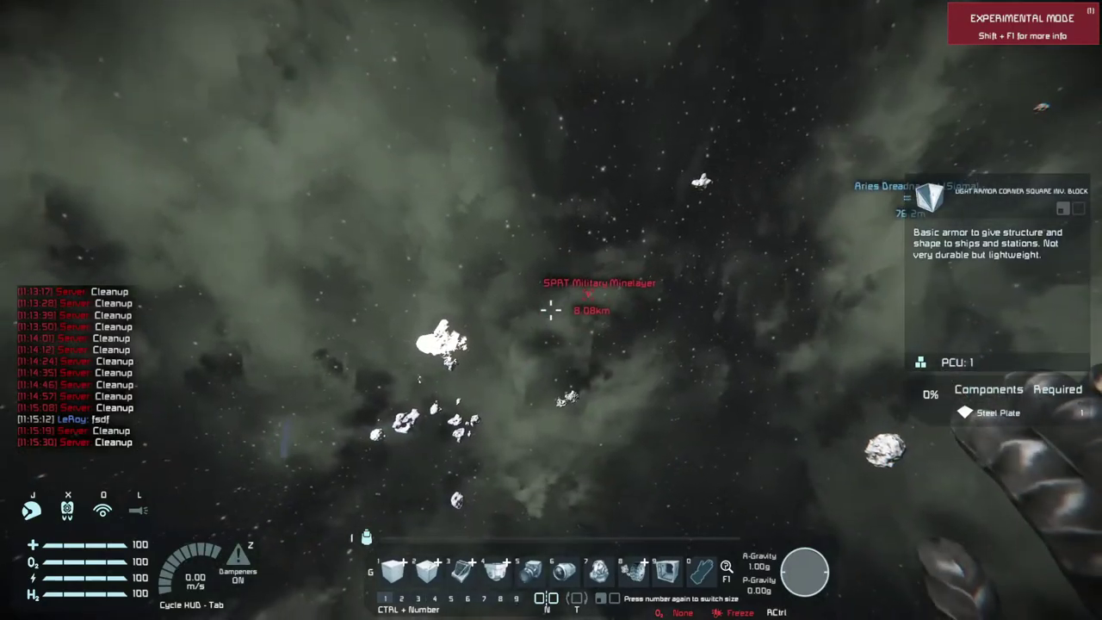
pyautogui.press('w')
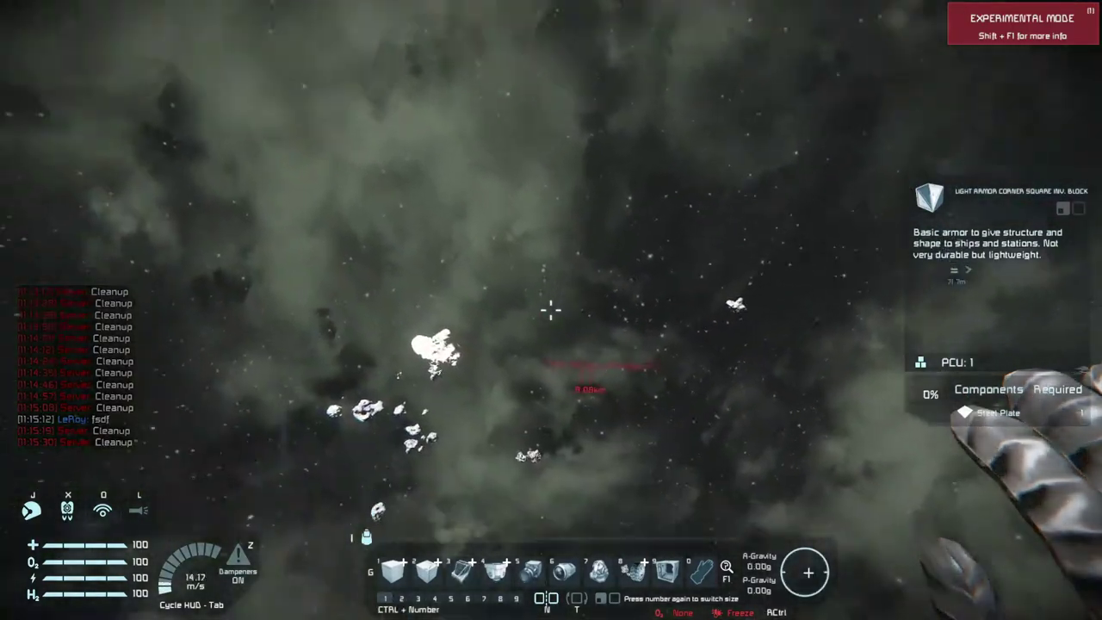
pyautogui.press('w')
pyautogui.press('w')
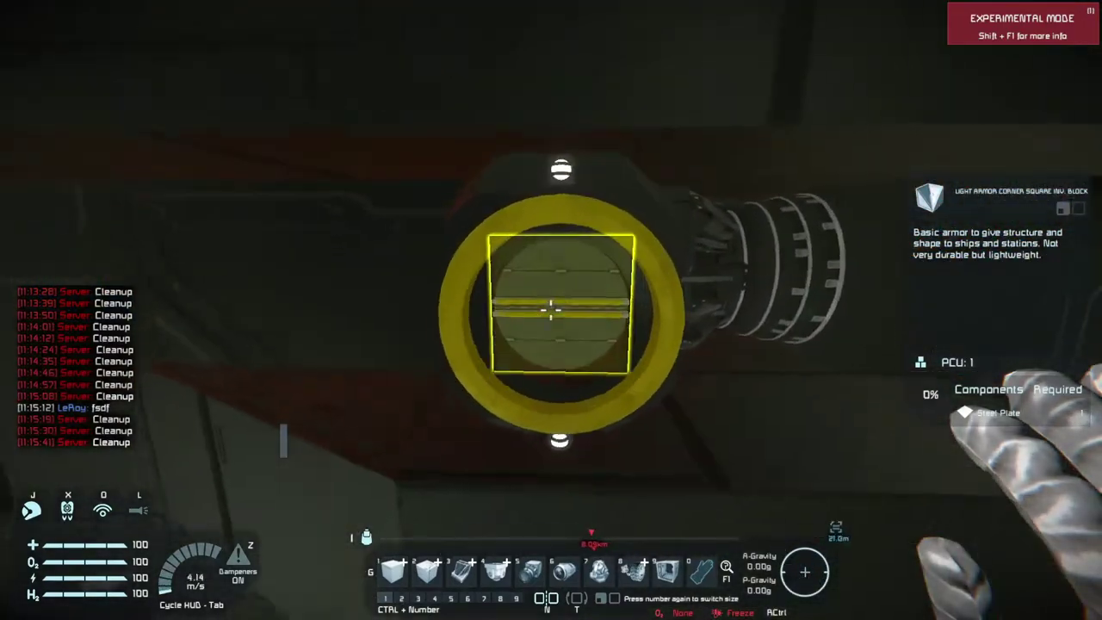
# Rename the pasted ship's grid to "Aries large grid" through its connector terminal and close the terminal
pyautogui.press('f')
pyautogui.click(549, 93)
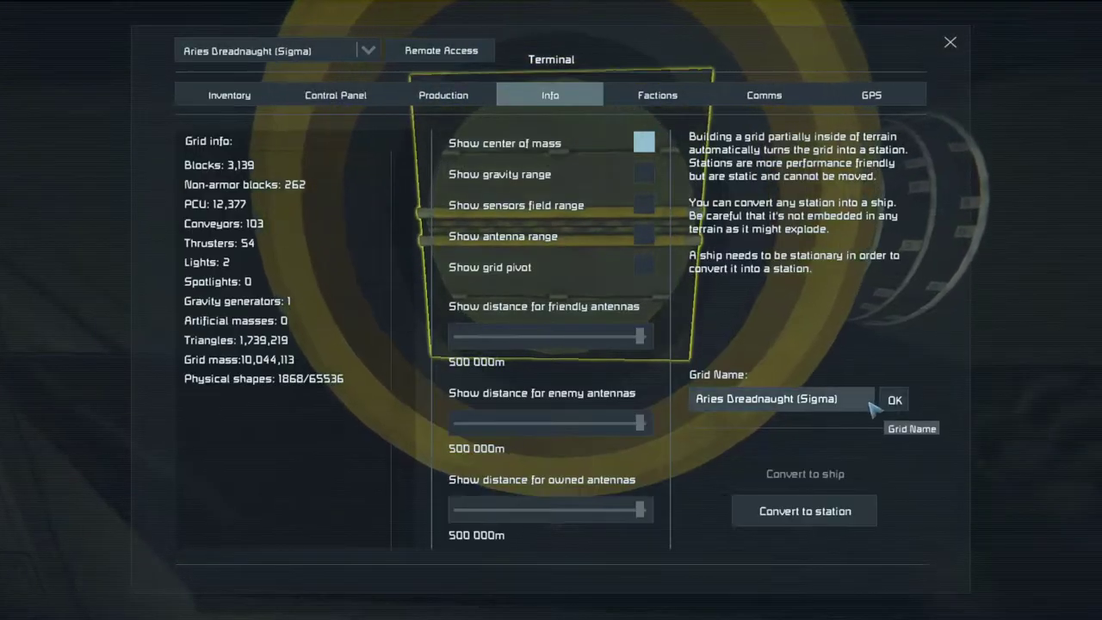
pyautogui.moveTo(869, 400); pyautogui.dragTo(650, 417)
pyautogui.click(838, 399)
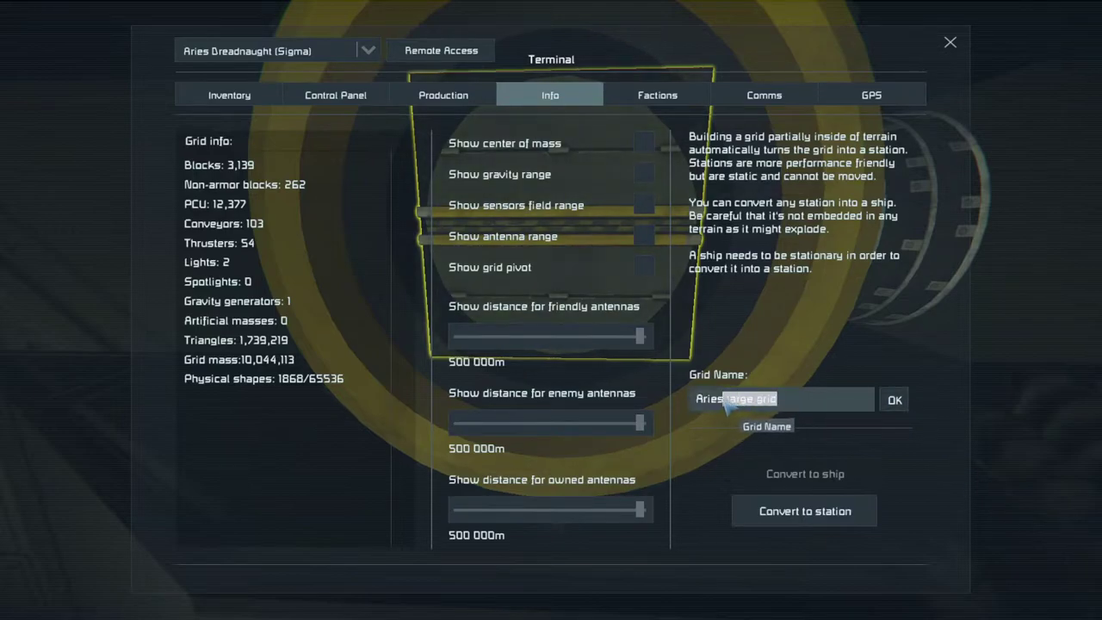
pyautogui.press('Escape')
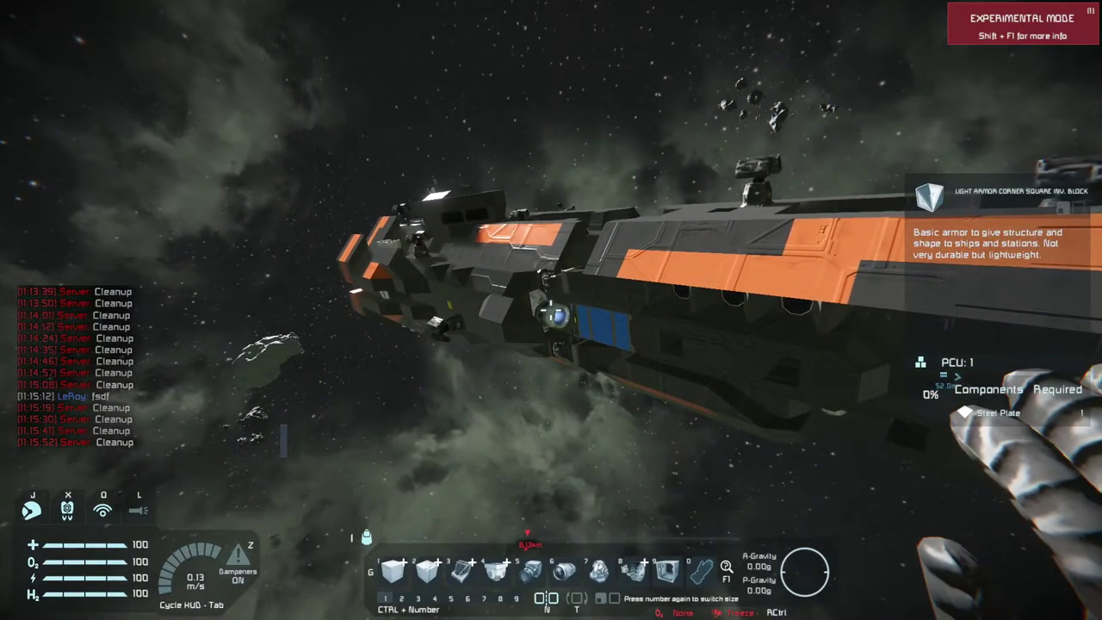
# Return to the ship's connector and rename the grid to "Aries Large Grid" with capitalised words
pyautogui.press('w')
pyautogui.press('w')
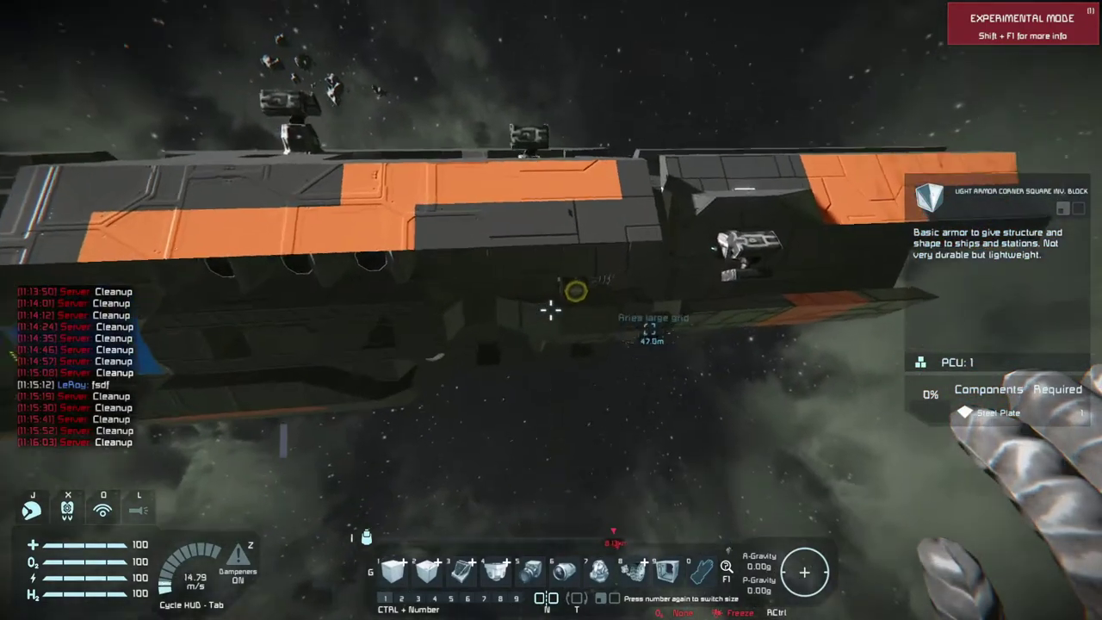
pyautogui.press('k')
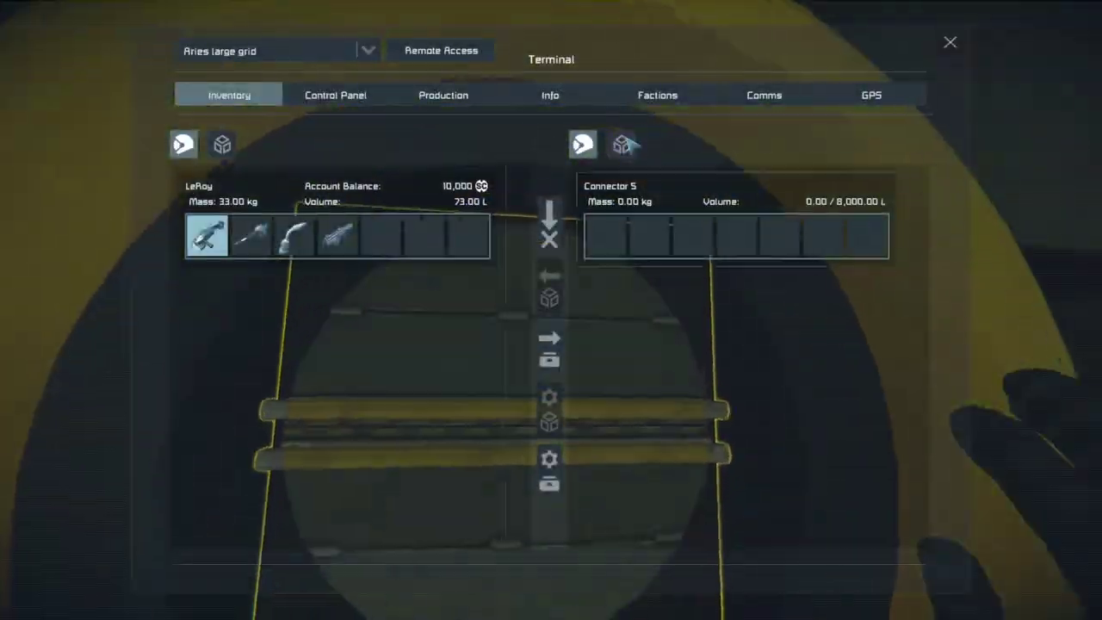
pyautogui.click(550, 94)
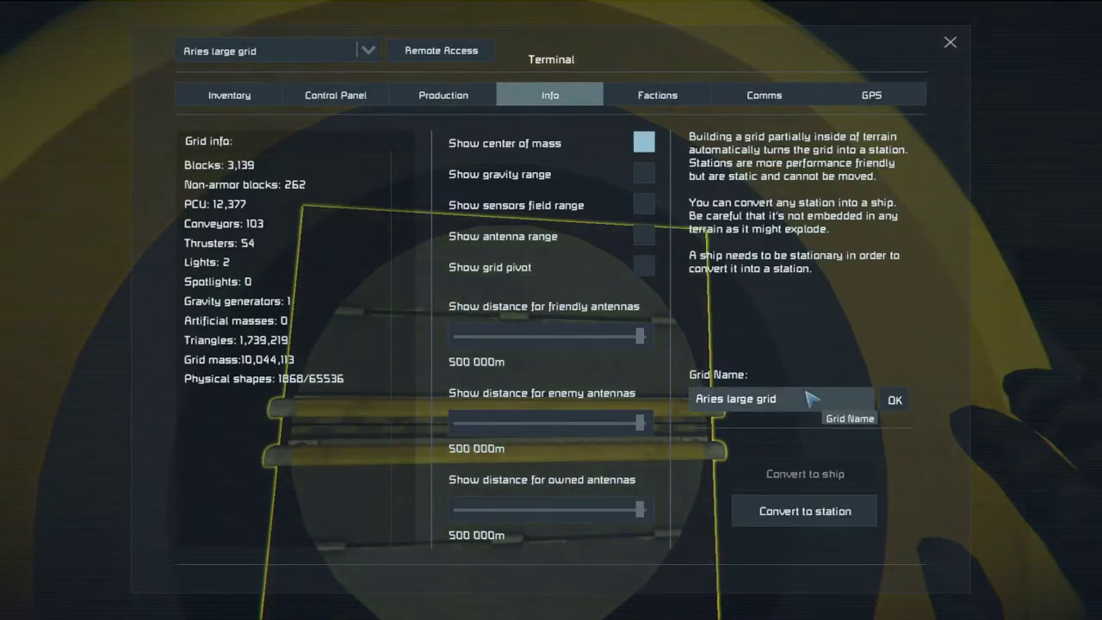
pyautogui.click(731, 400)
pyautogui.press('BackSpace')
pyautogui.write('L')
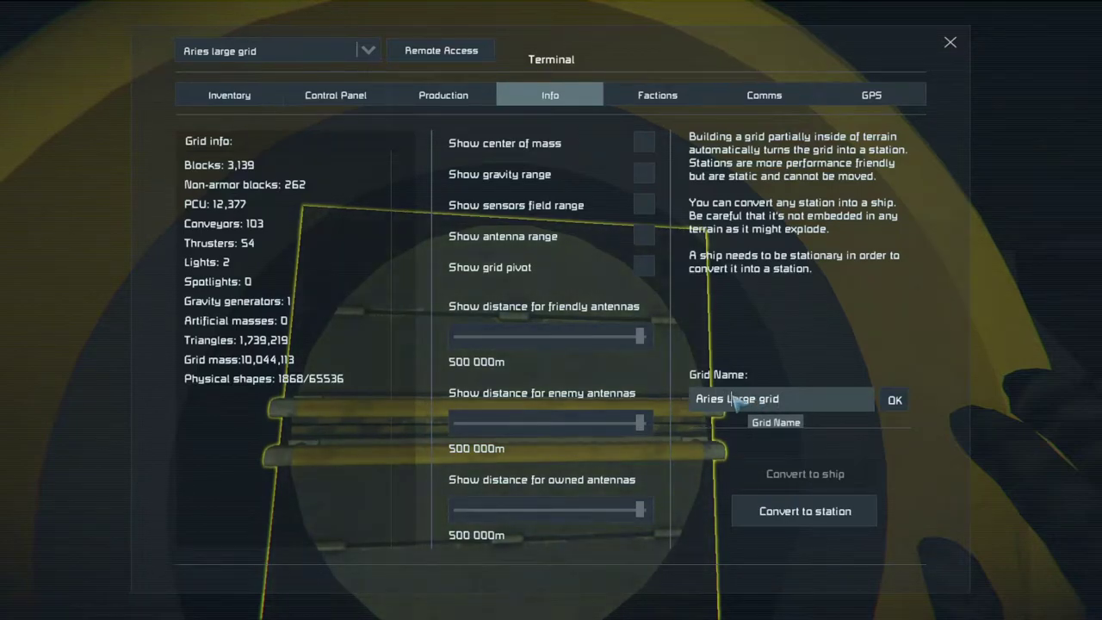
pyautogui.write('G')
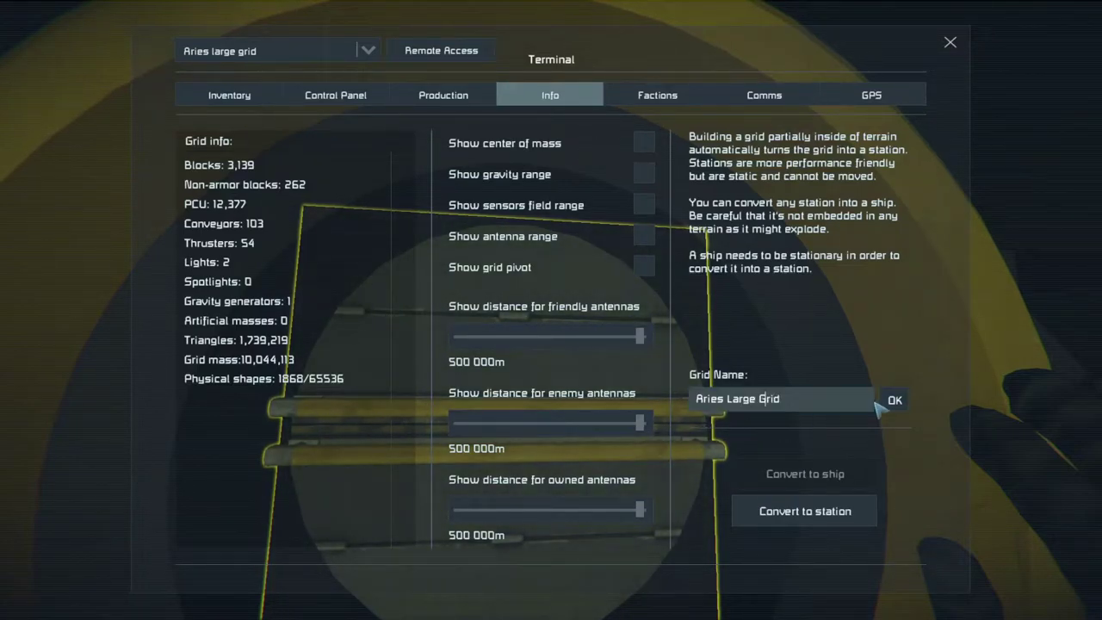
pyautogui.click(893, 400)
pyautogui.press('Escape')
pyautogui.press('s')
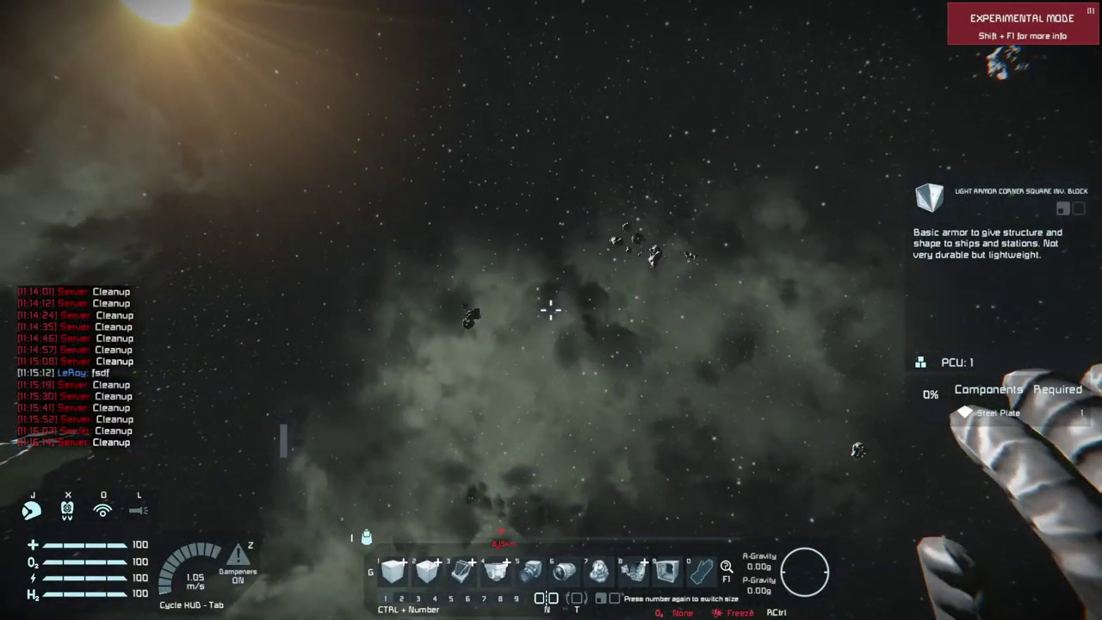
# Paste another copy of the ship into open space and approach its hull with the small light armor block equipped
pyautogui.press('w')
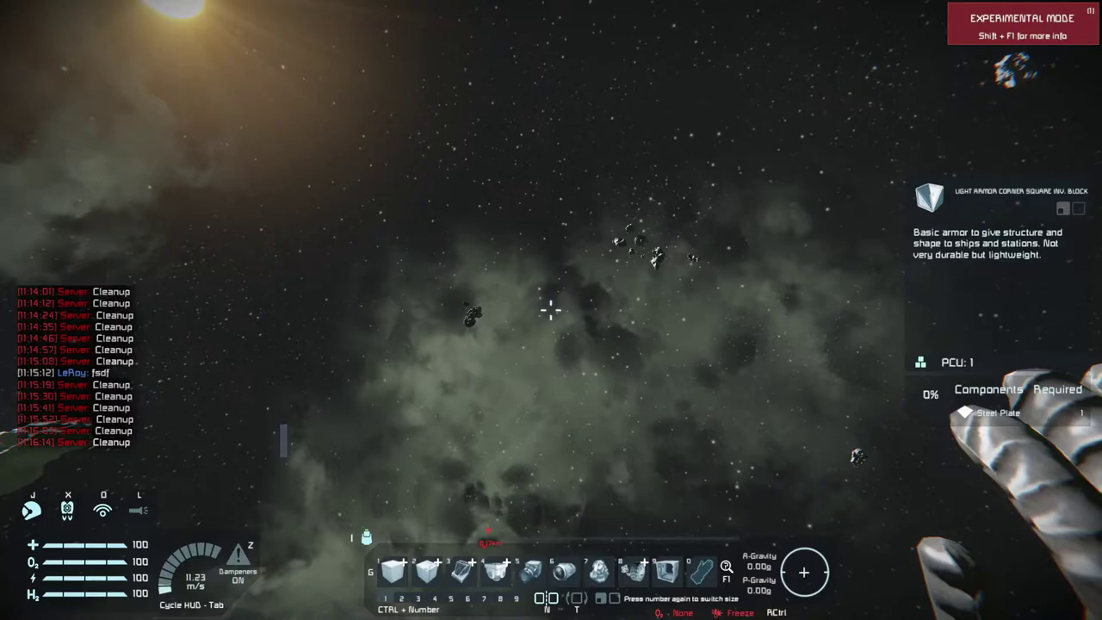
pyautogui.press('1')
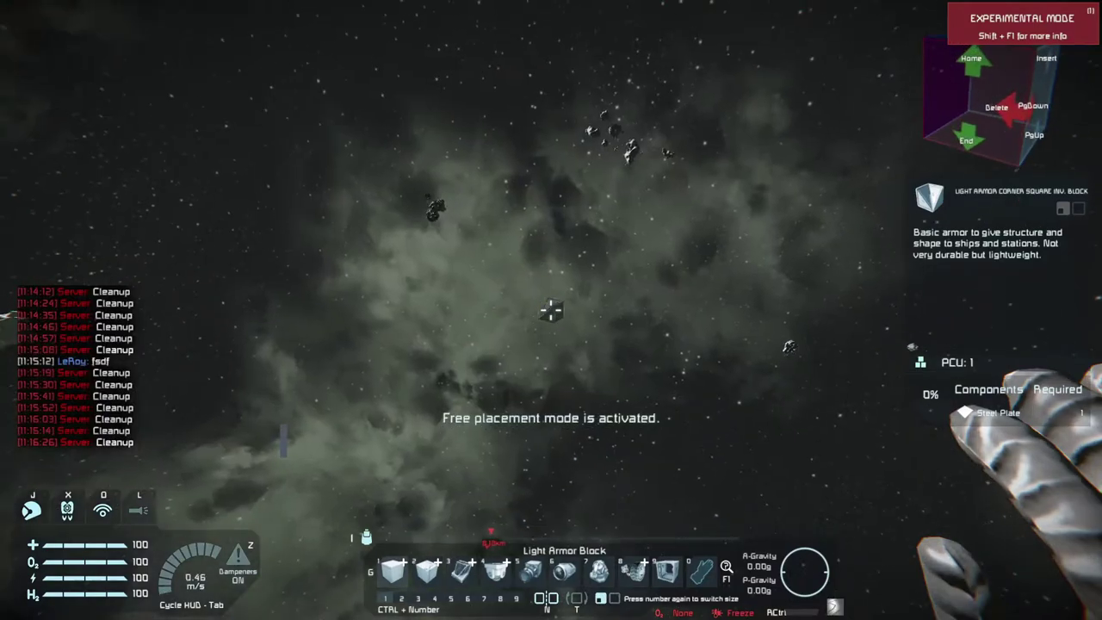
pyautogui.hotkey('ctrl', 'v')
pyautogui.click(551, 310)
pyautogui.press('w')
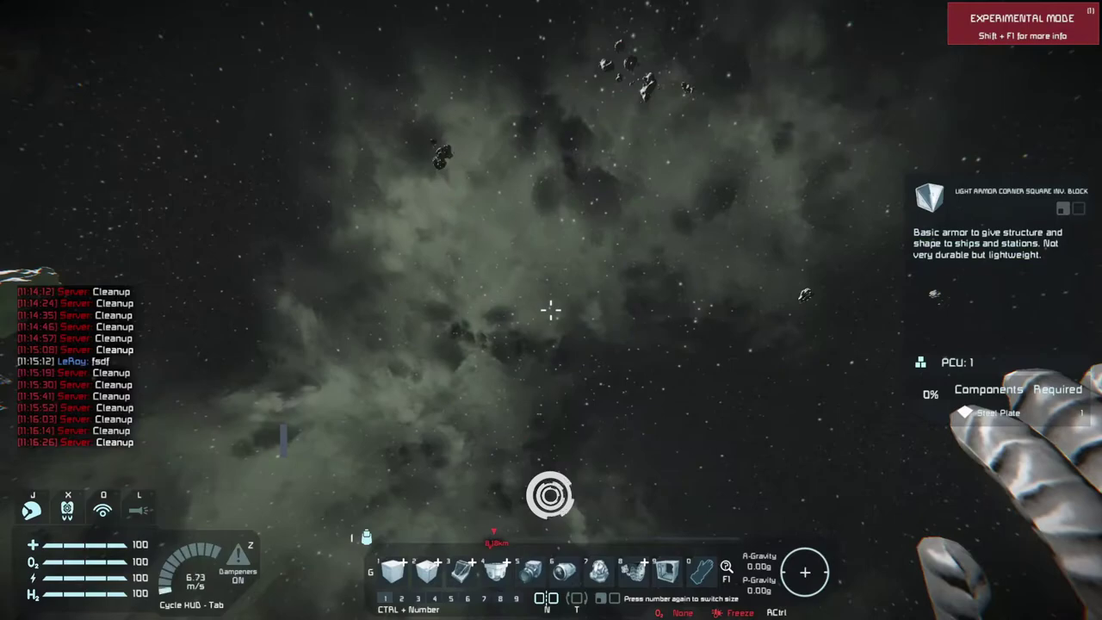
pyautogui.press('1')
pyautogui.press('w')
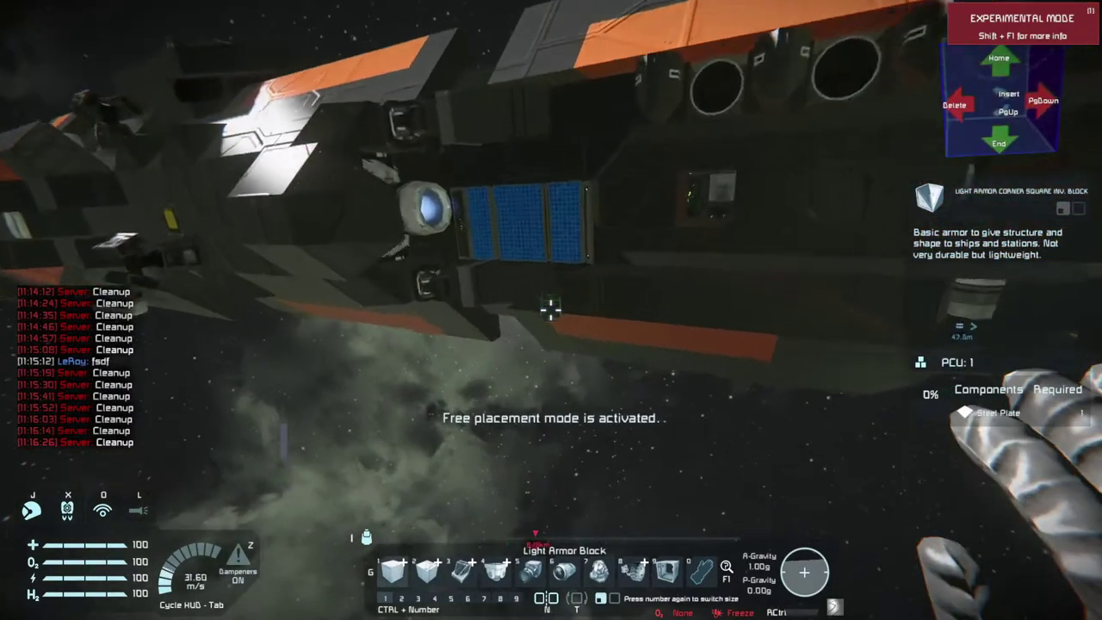
# Split the ship into two sections by removing armor blocks across the middle of its hull, and put the block away
pyautogui.press('1')
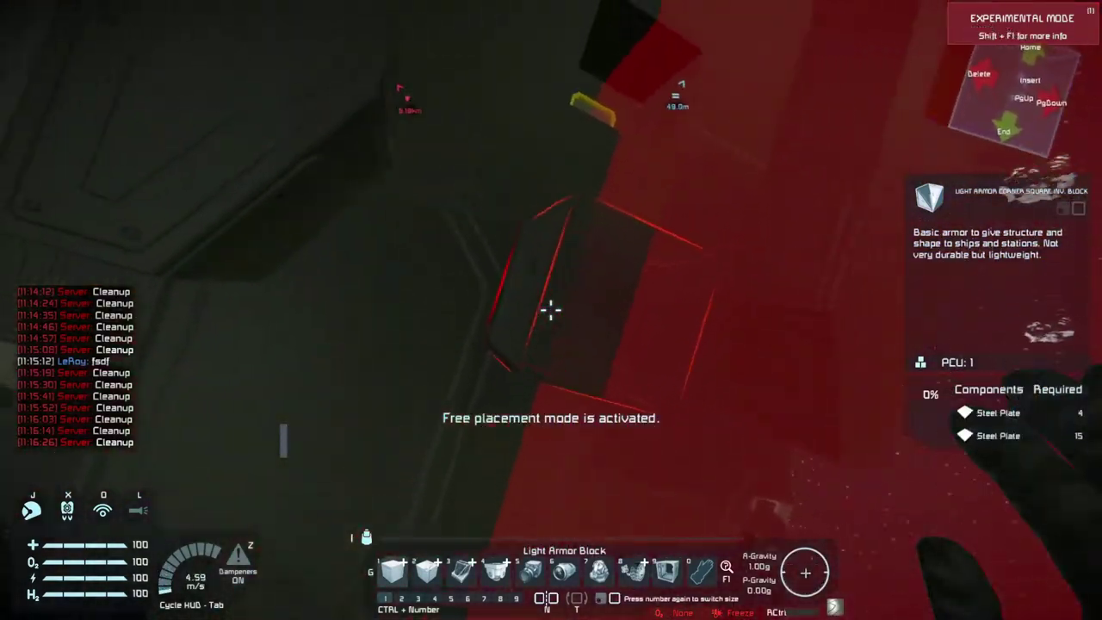
pyautogui.keyDown('ctrl'); pyautogui.click(551, 310); pyautogui.keyUp('ctrl')
pyautogui.moveTo(551, 310); pyautogui.dragTo(551, 310)
pyautogui.press('2')
pyautogui.press('w')
pyautogui.press('s')
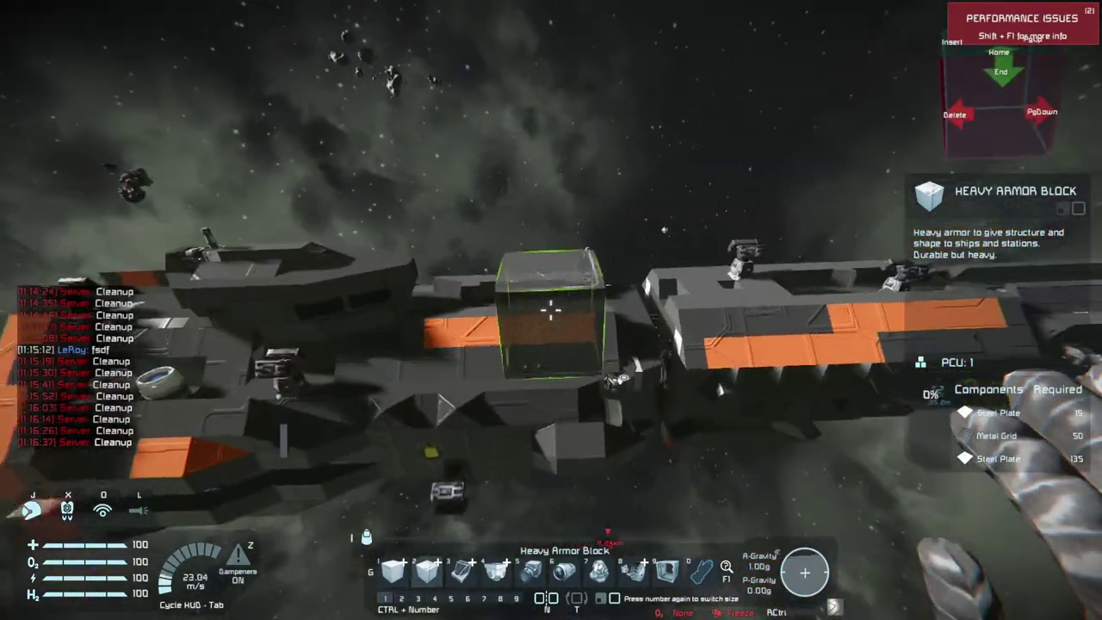
pyautogui.press('0')
# Fly around the cut end and flank of the split ship to examine which section the server cleanup affects
pyautogui.press('d')
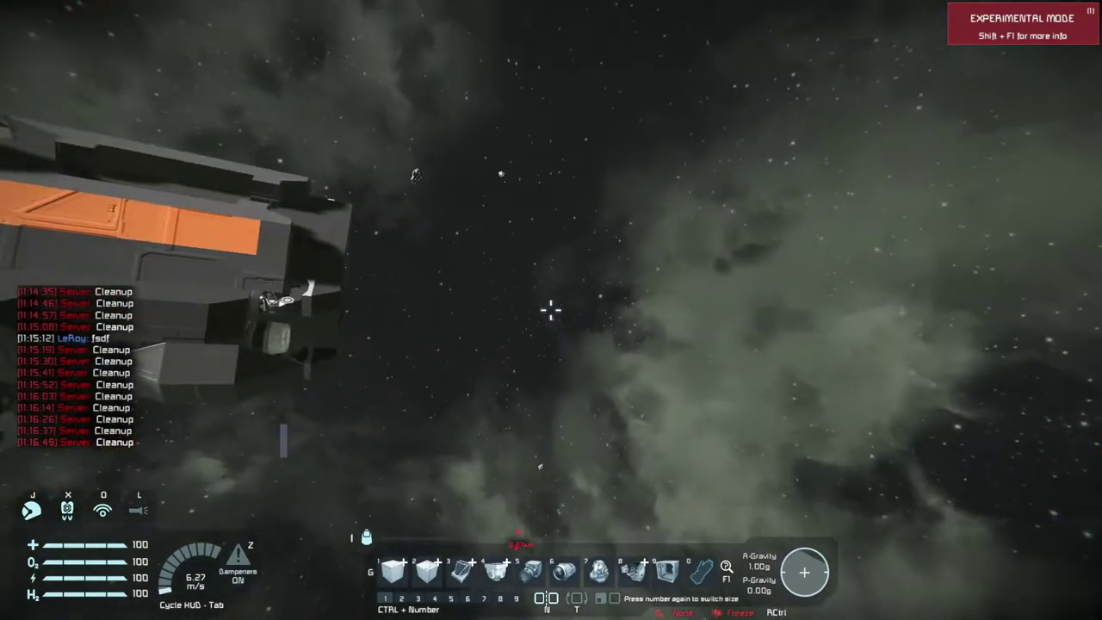
pyautogui.press('d')
pyautogui.press('space')
pyautogui.press('c')
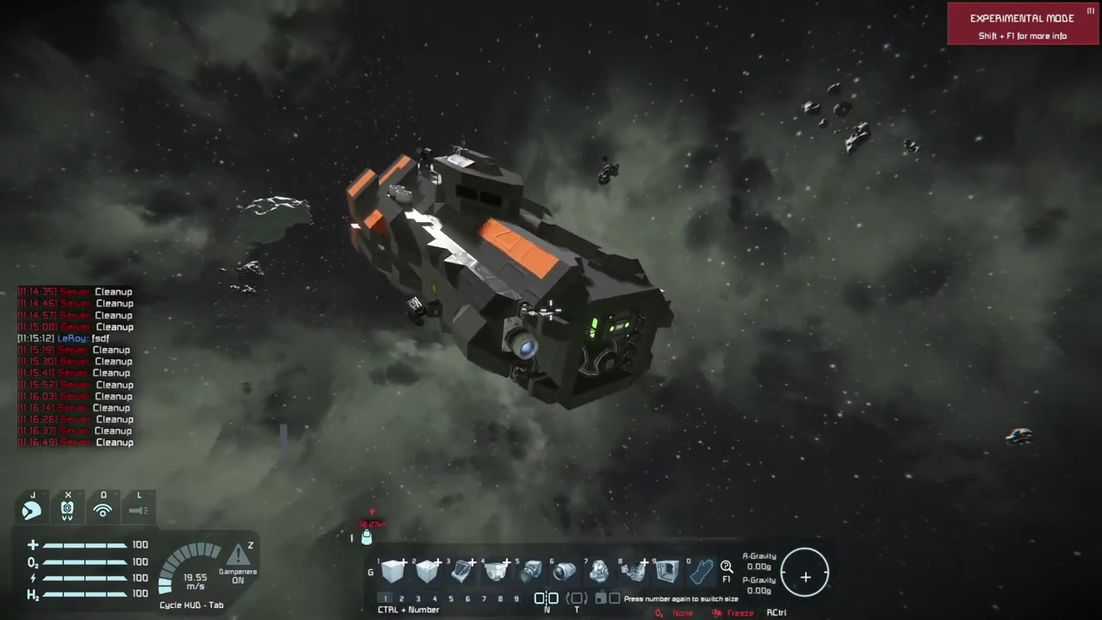
pyautogui.press('w')
pyautogui.press('s')
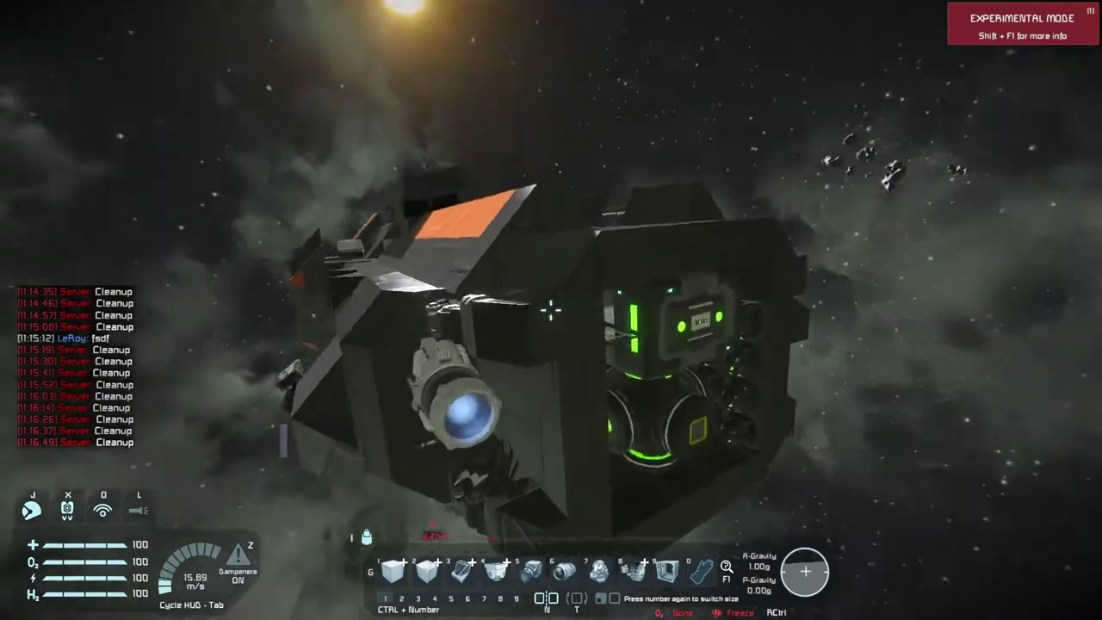
pyautogui.press('space')
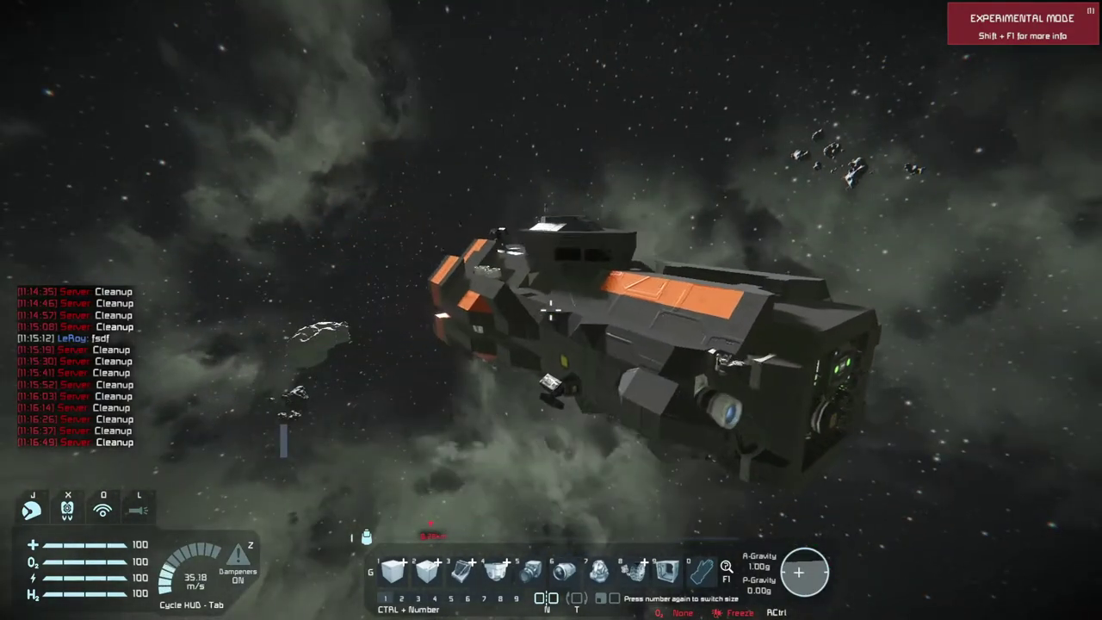
pyautogui.press('w')
pyautogui.press('e')
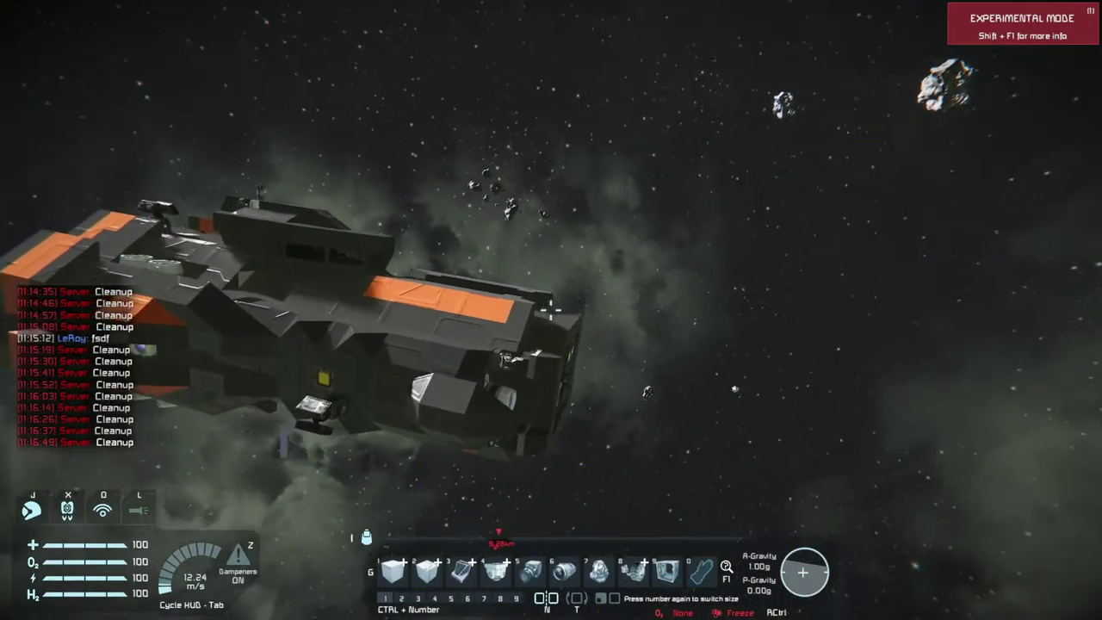
pyautogui.press('a')
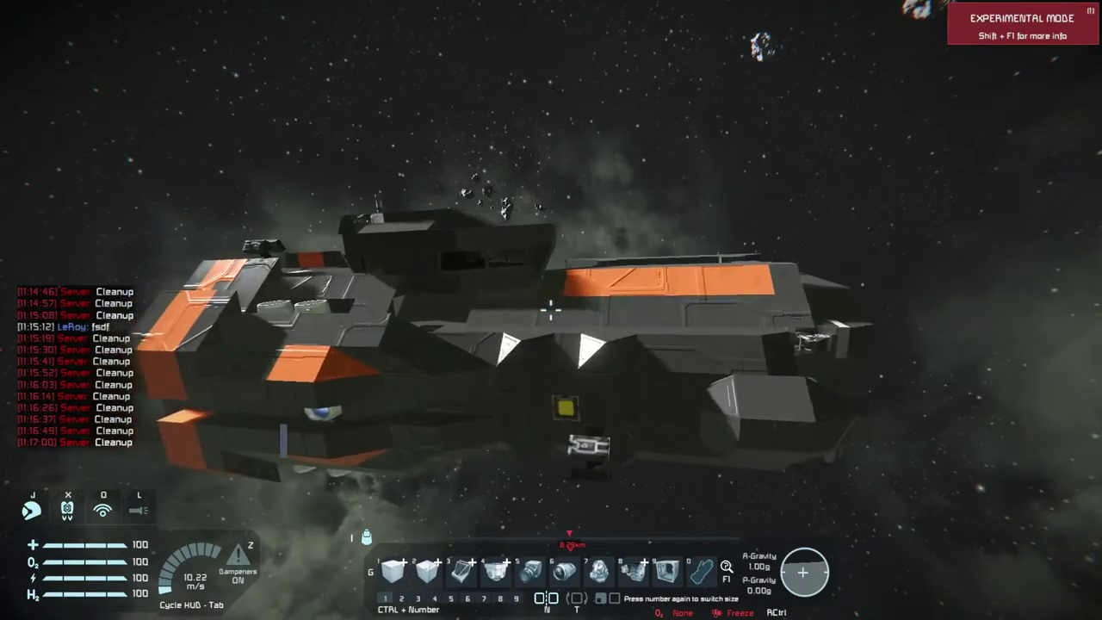
# Switch to Torch, add the auto command step !cleanup delete notype beacon after the "Static Grid" one, and return to the game
pyautogui.hotkey('alt', 'Tab')
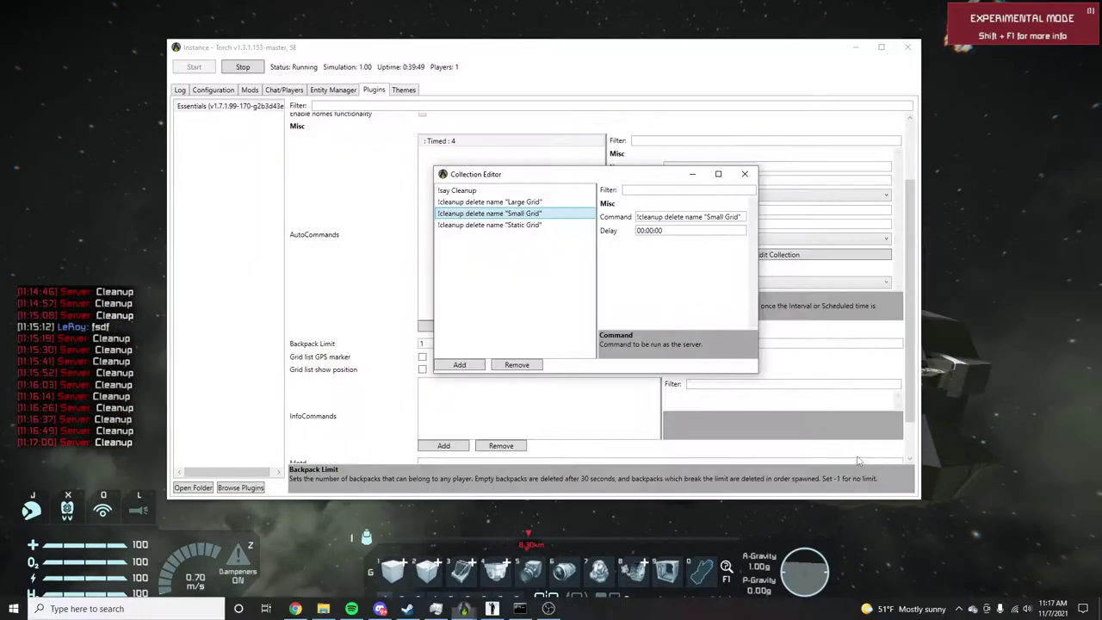
pyautogui.click(491, 225)
pyautogui.click(743, 217)
pyautogui.click(517, 236)
pyautogui.write('!cleanup delete name "Static Grid"')
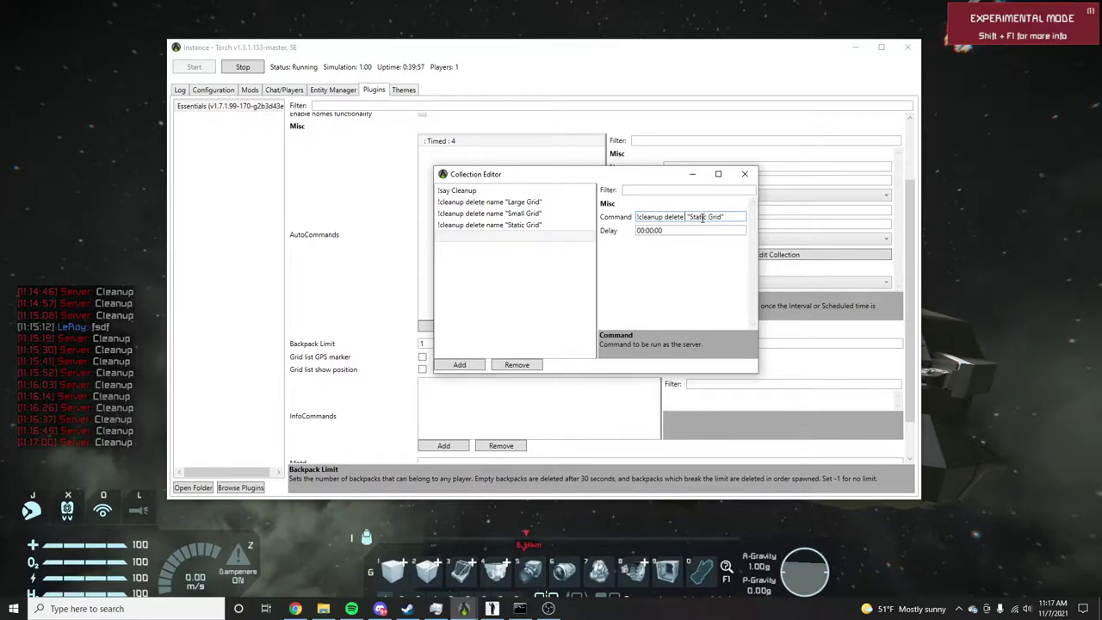
pyautogui.write('otype')
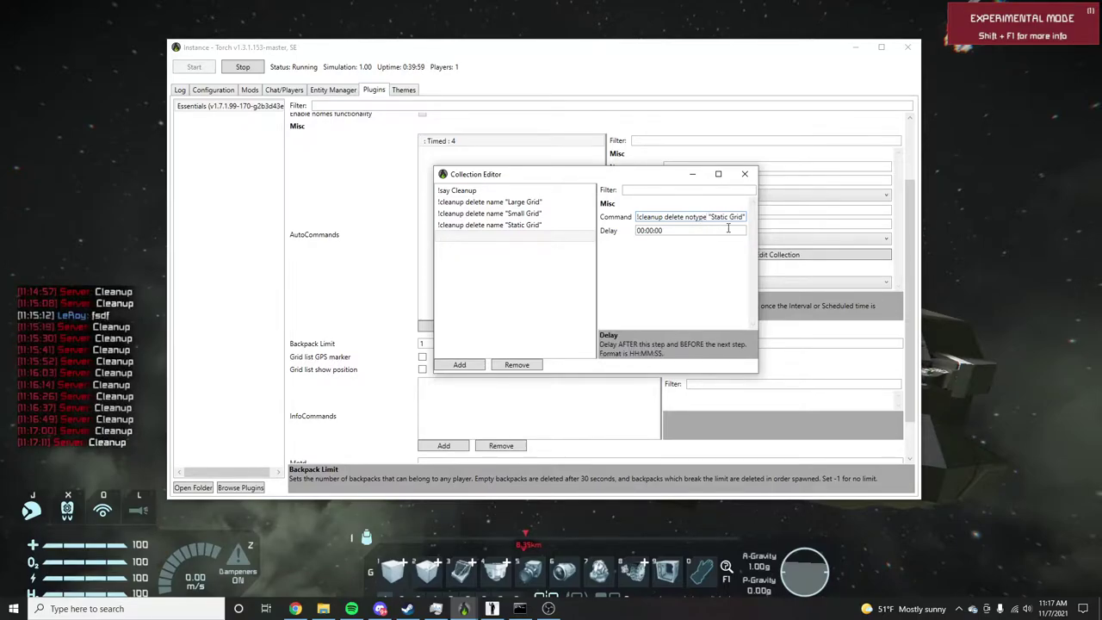
pyautogui.click(744, 216)
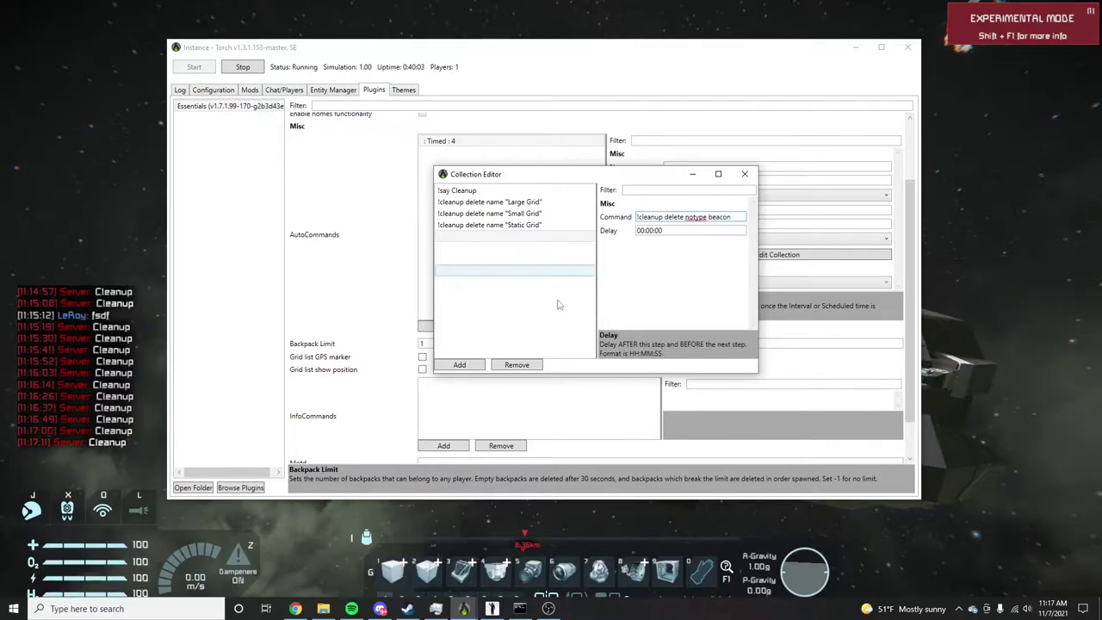
pyautogui.click(479, 365)
pyautogui.hotkey('alt', 'Tab')
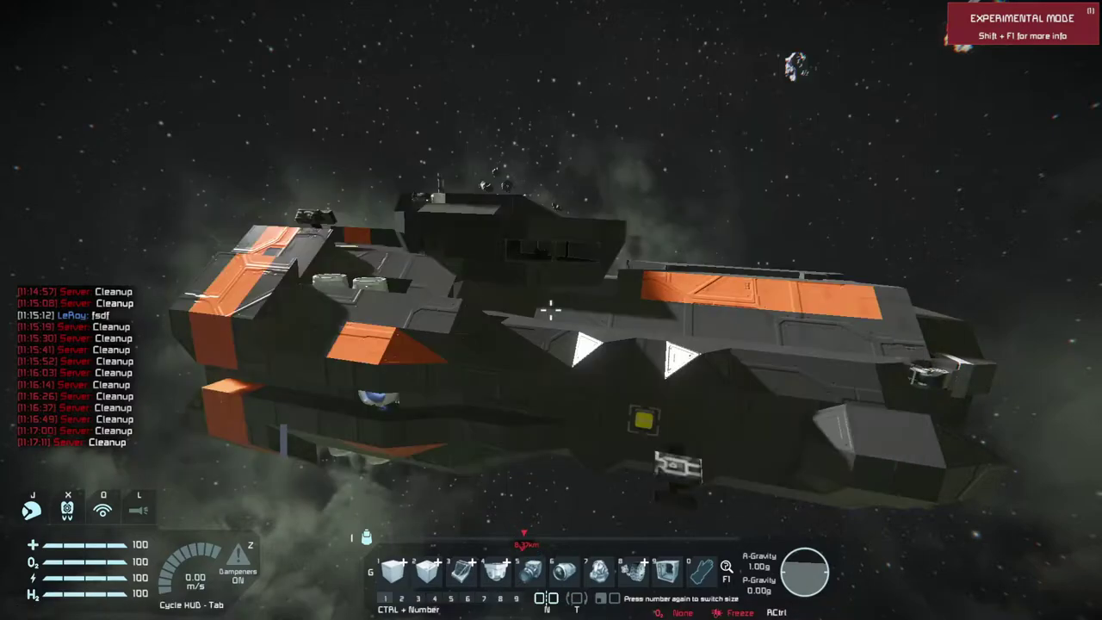
# Open the ship's terminal from the port beside its battery, filter the blocks by "be" and select Beacon 3
pyautogui.press('w')
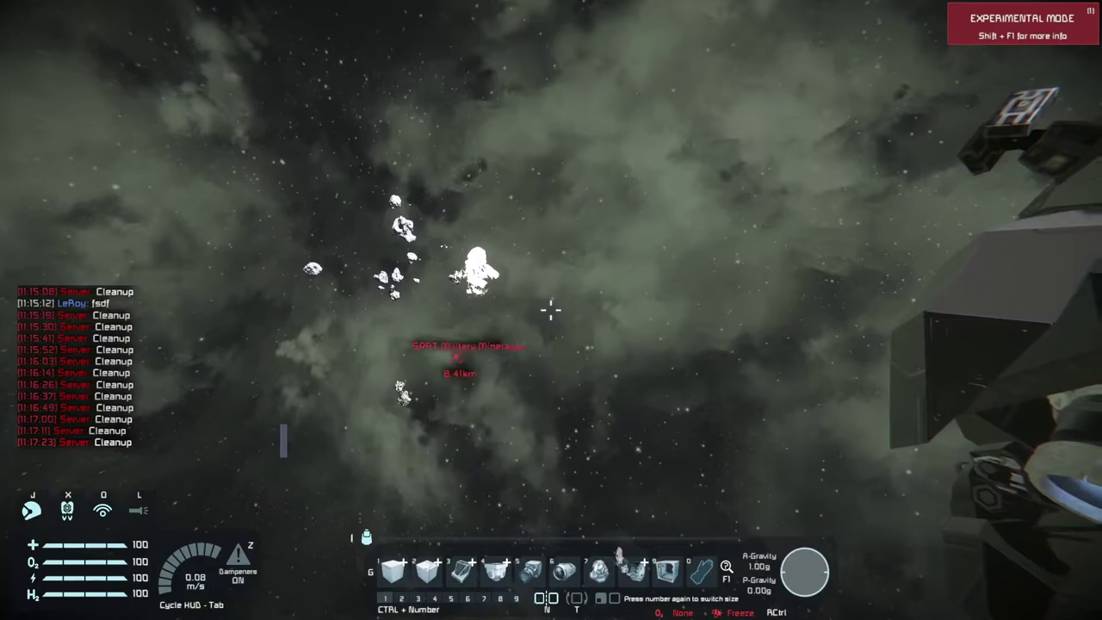
pyautogui.press('w')
pyautogui.press('w')
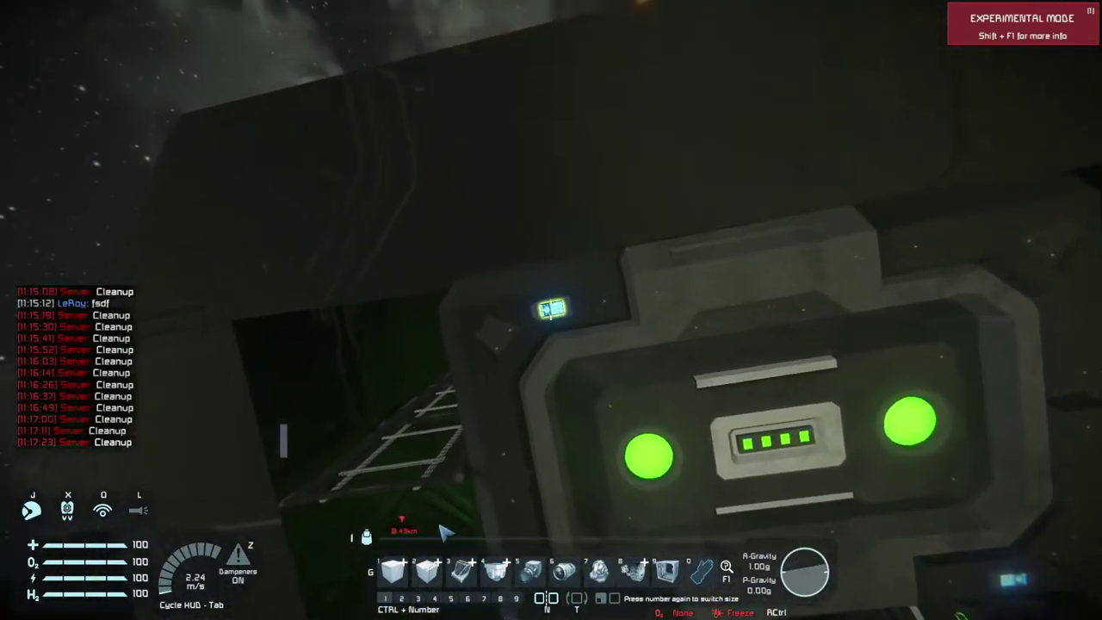
pyautogui.write('fb')
pyautogui.click(261, 202)
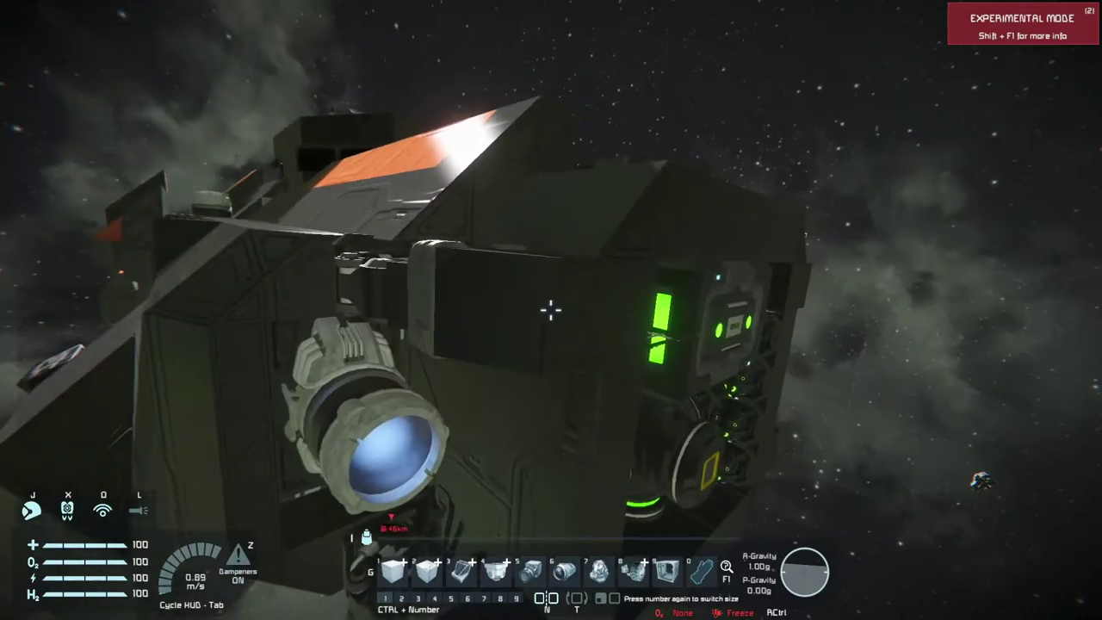
# Return to the ship's terminal port, filter the blocks by "be" and switch on Beacon 3 through Beacon 6
pyautogui.press('s')
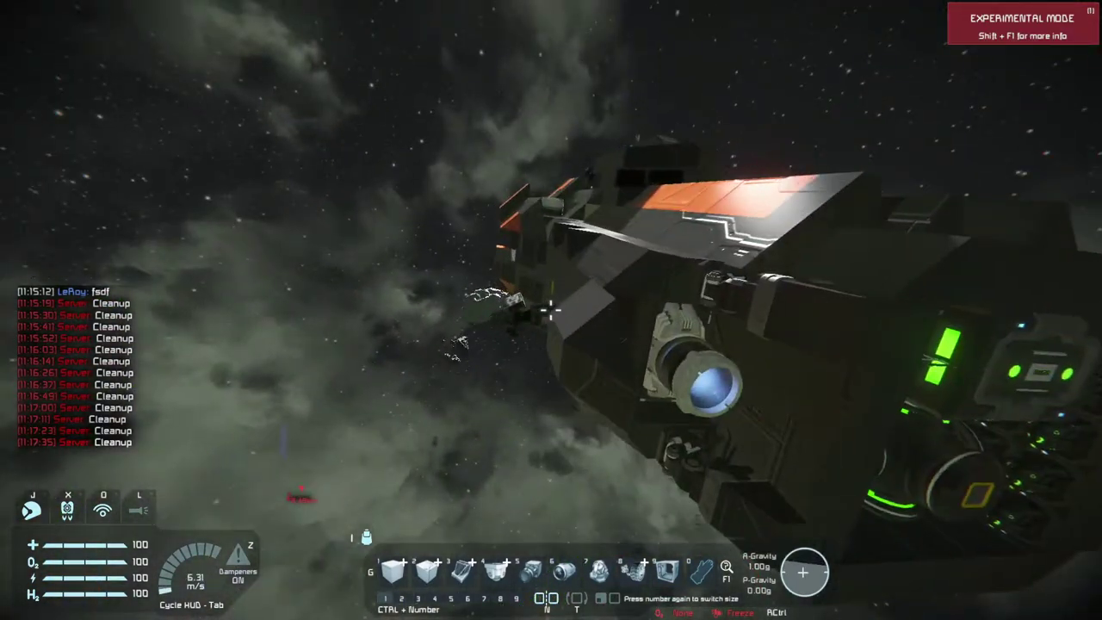
pyautogui.press('a')
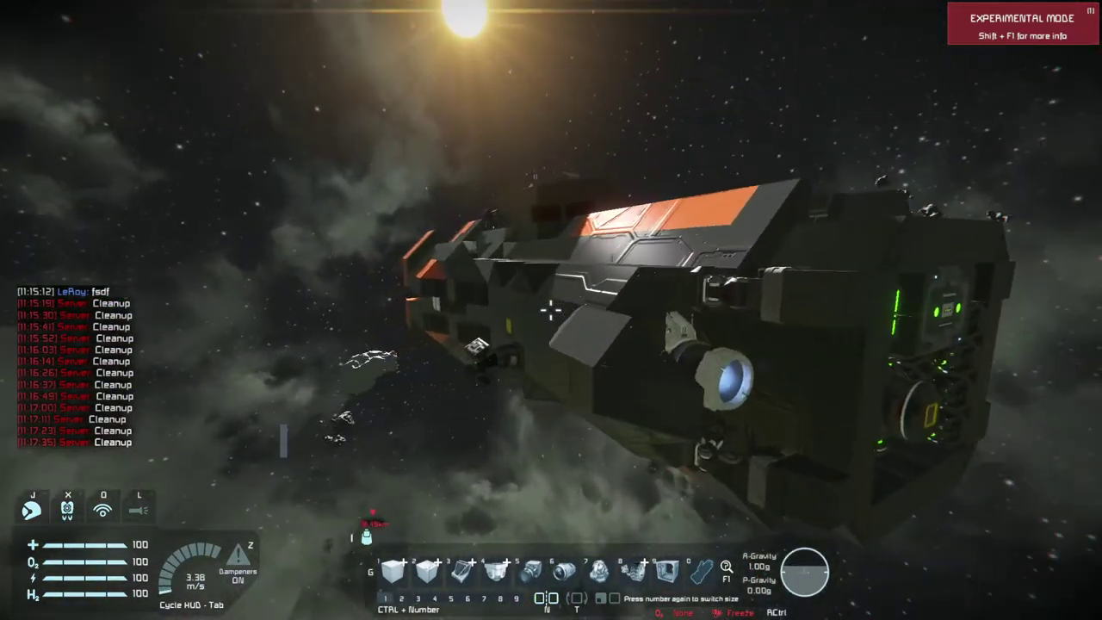
pyautogui.press('a')
pyautogui.press('w')
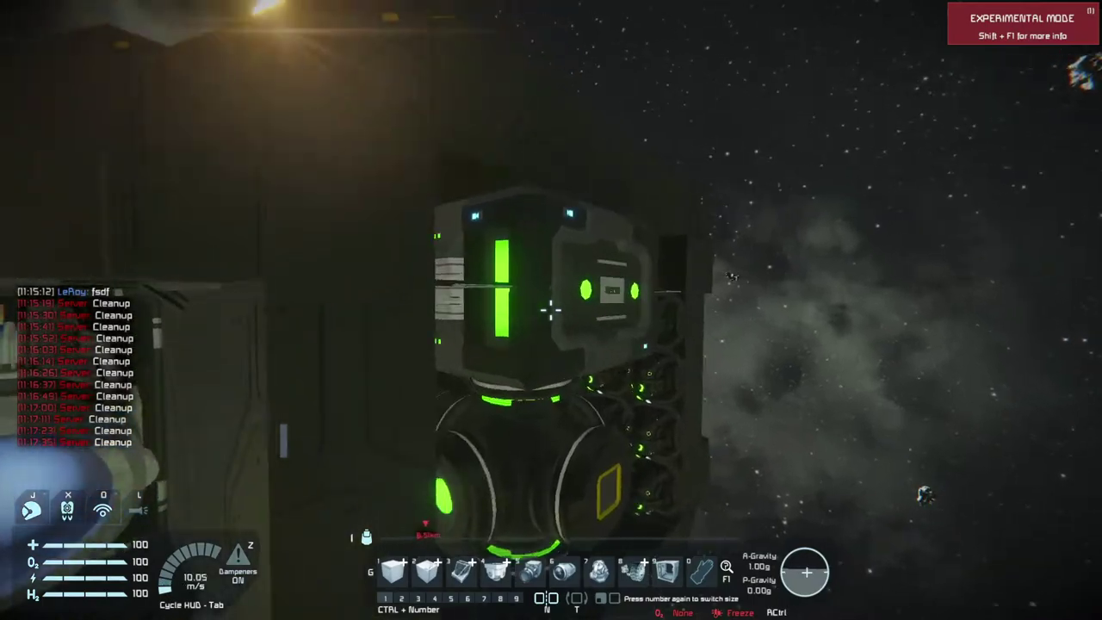
pyautogui.press('w')
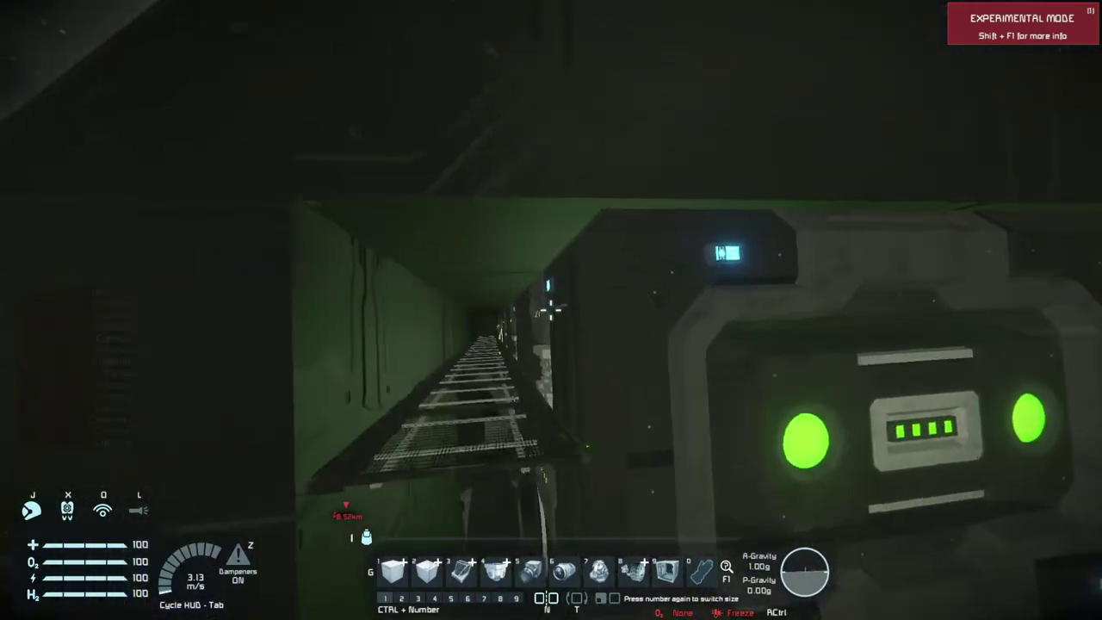
pyautogui.press('f')
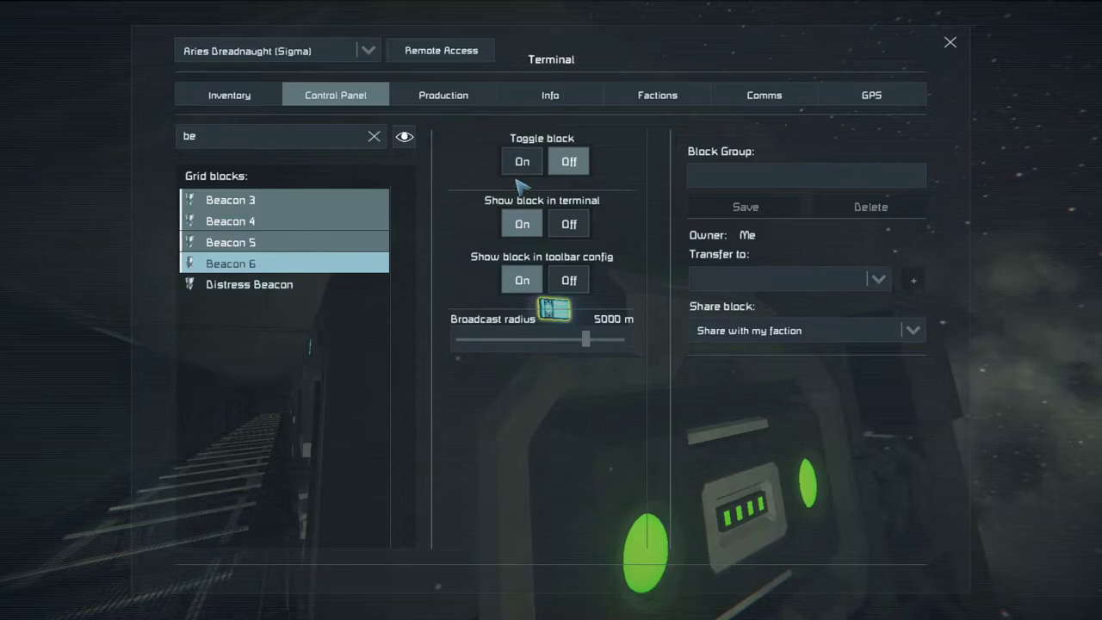
pyautogui.press('Escape')
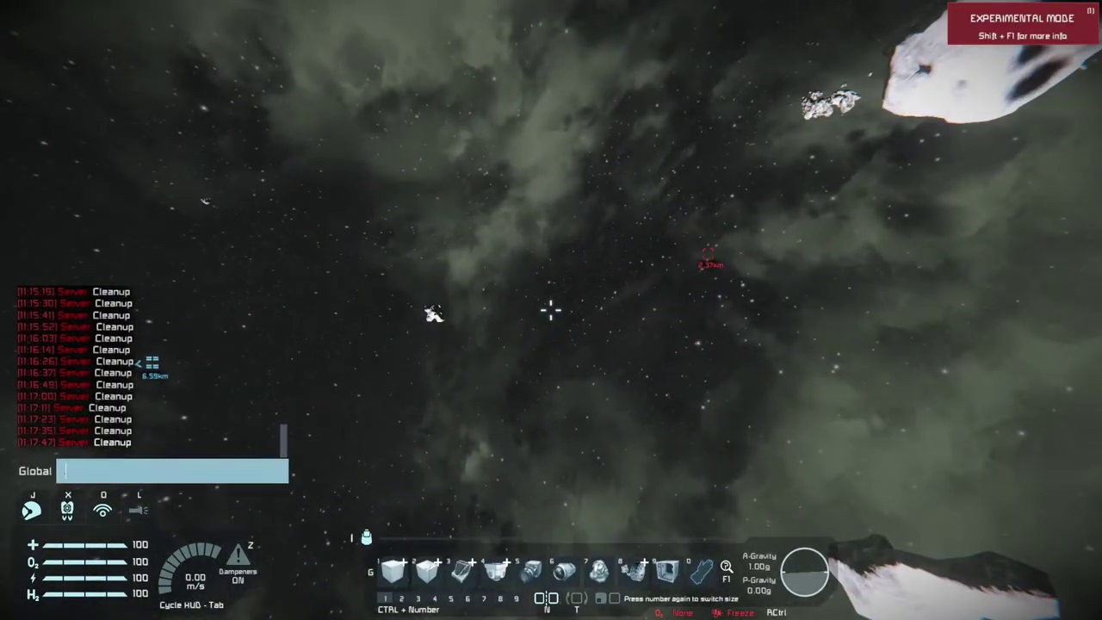
pyautogui.press('Return')
# Fly through the ship with the light armor block equipped and remove its numbered beacons and the Distress Beacon
pyautogui.press('w')
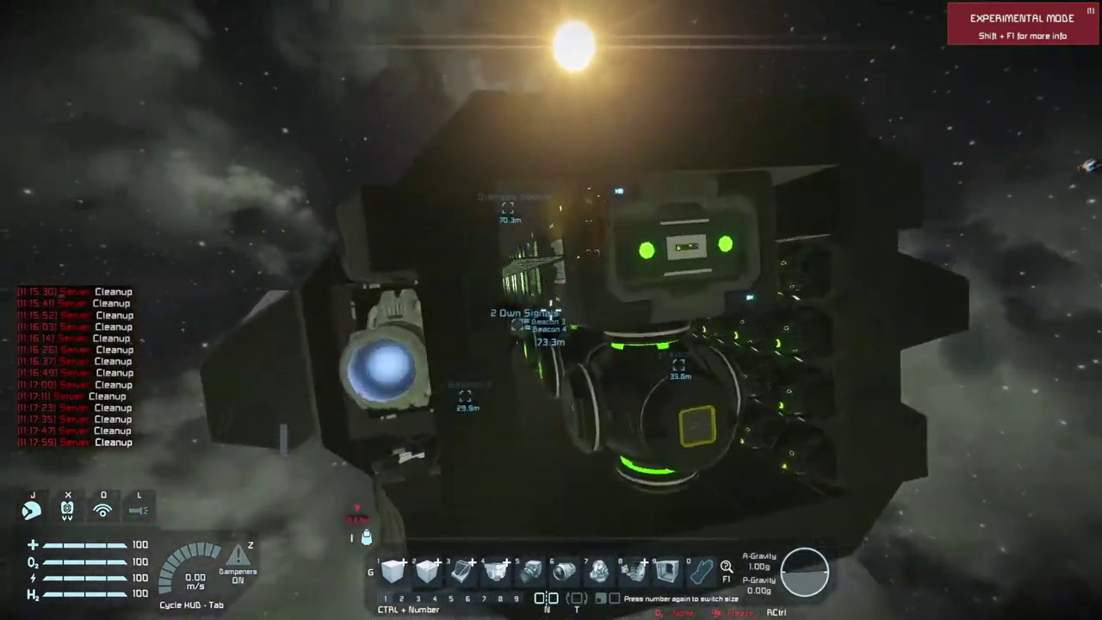
pyautogui.press('w')
pyautogui.press('1')
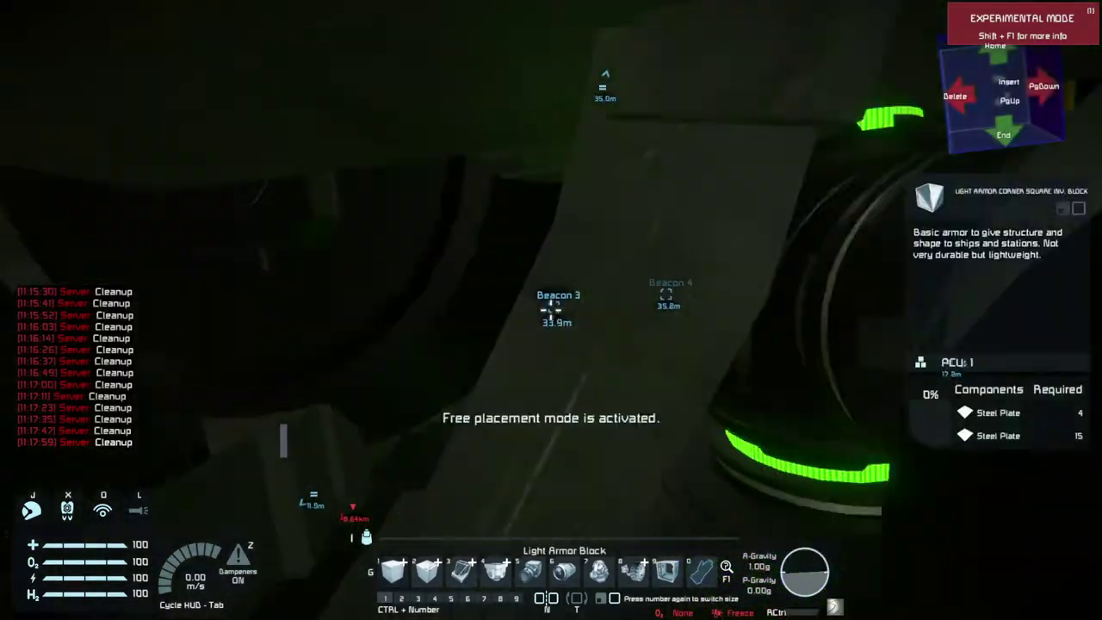
pyautogui.press('w')
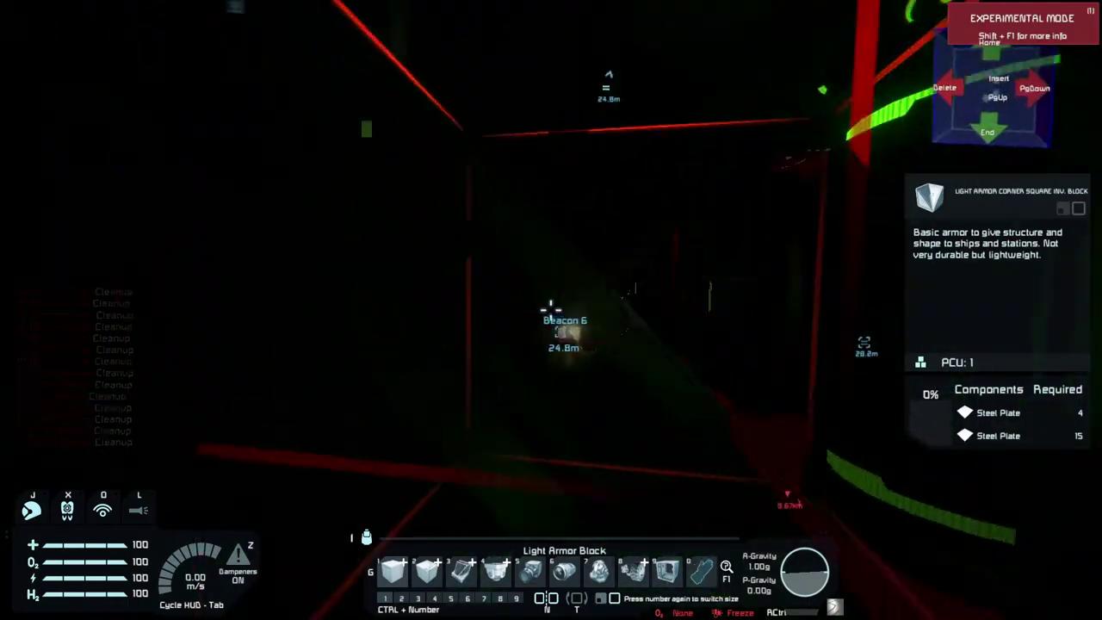
pyautogui.press('w')
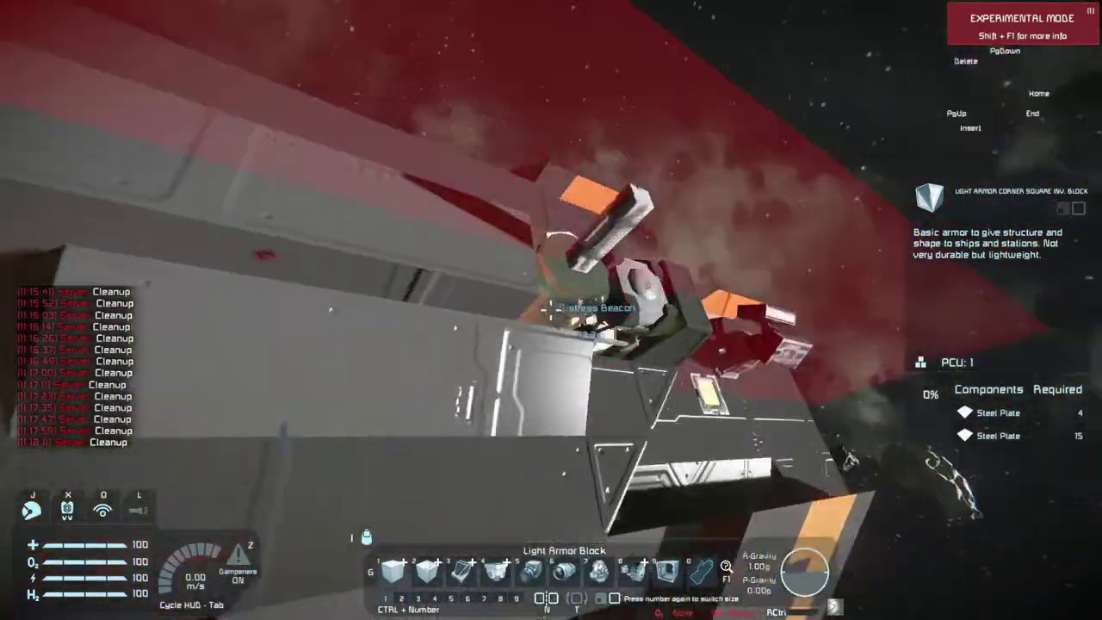
pyautogui.press('s')
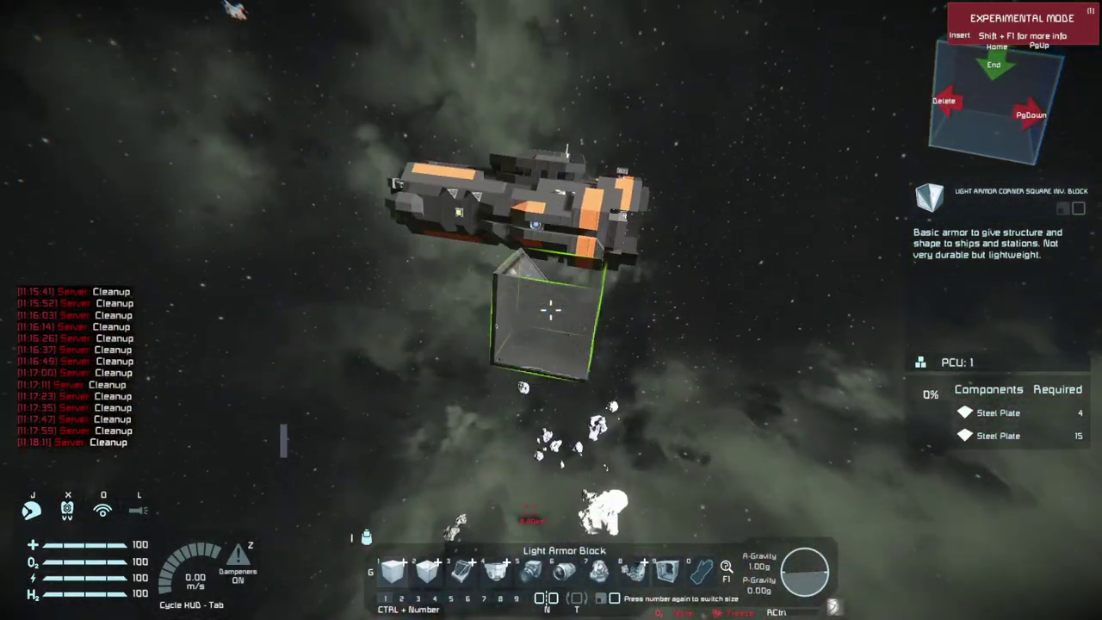
pyautogui.press('0')
# Back away from the ship to watch it through a server cleanup, and cut it from the world
pyautogui.press('w')
pyautogui.press('space')
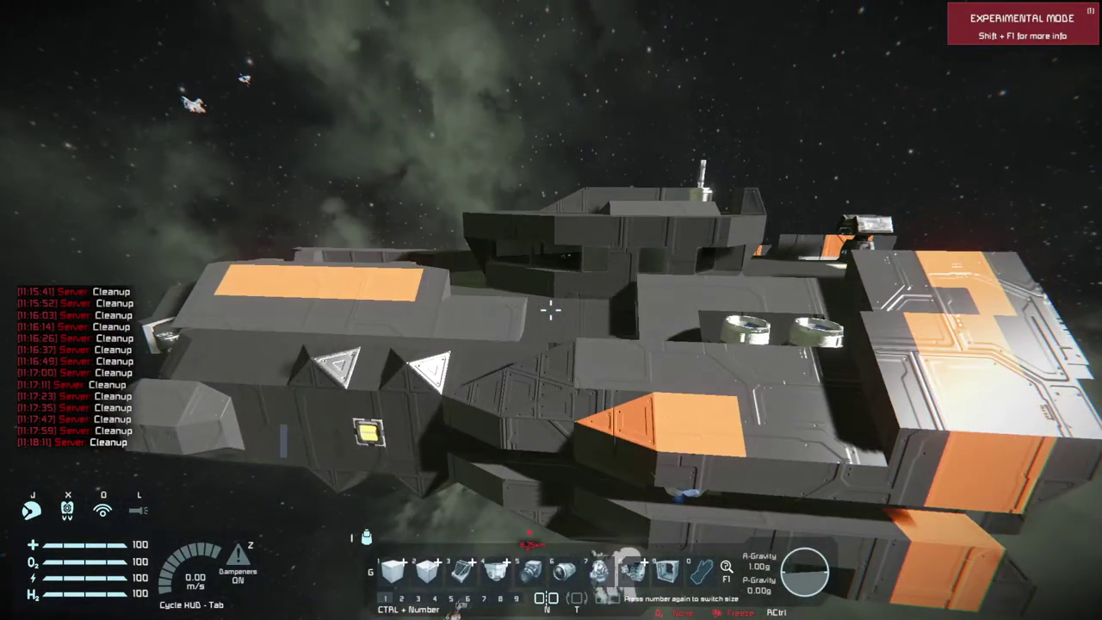
pyautogui.press('s')
pyautogui.press('c')
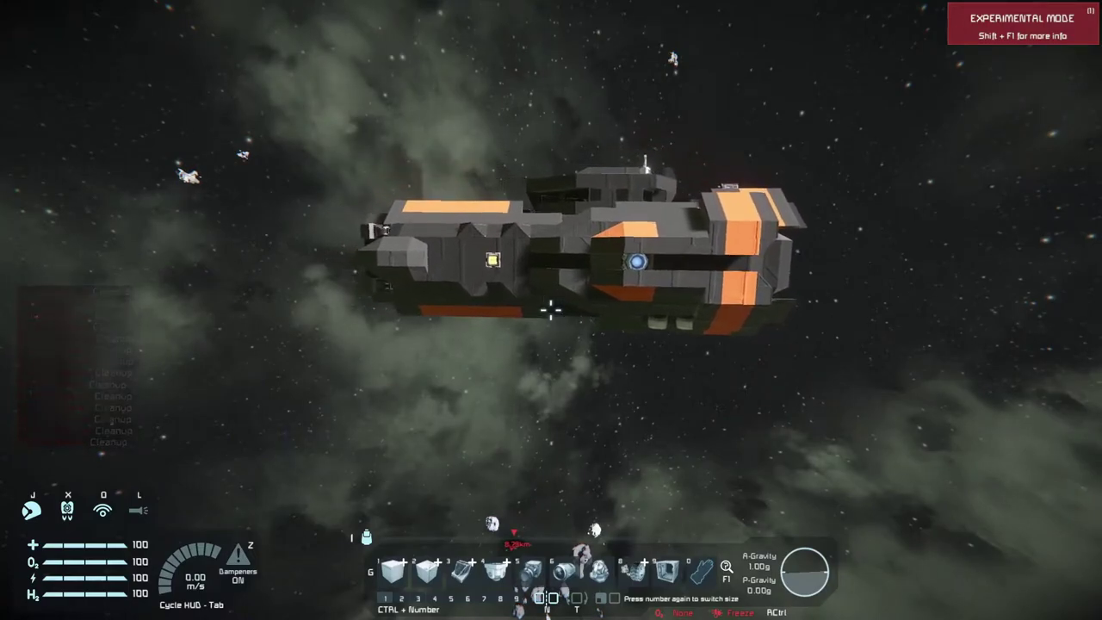
pyautogui.press('Return')
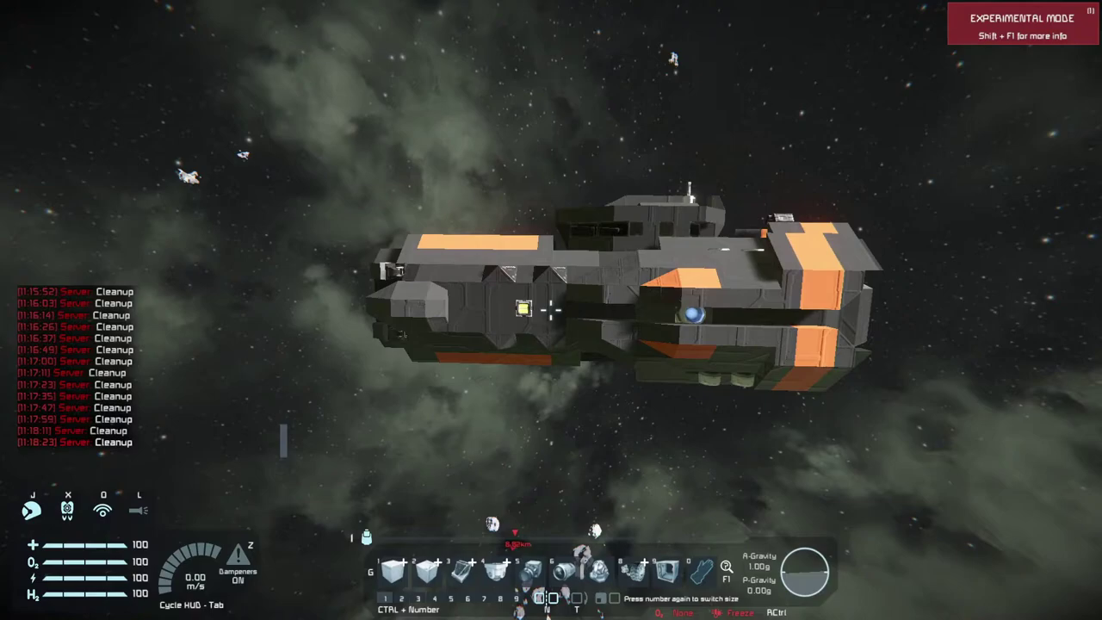
pyautogui.hotkey('ctrl', 'x')
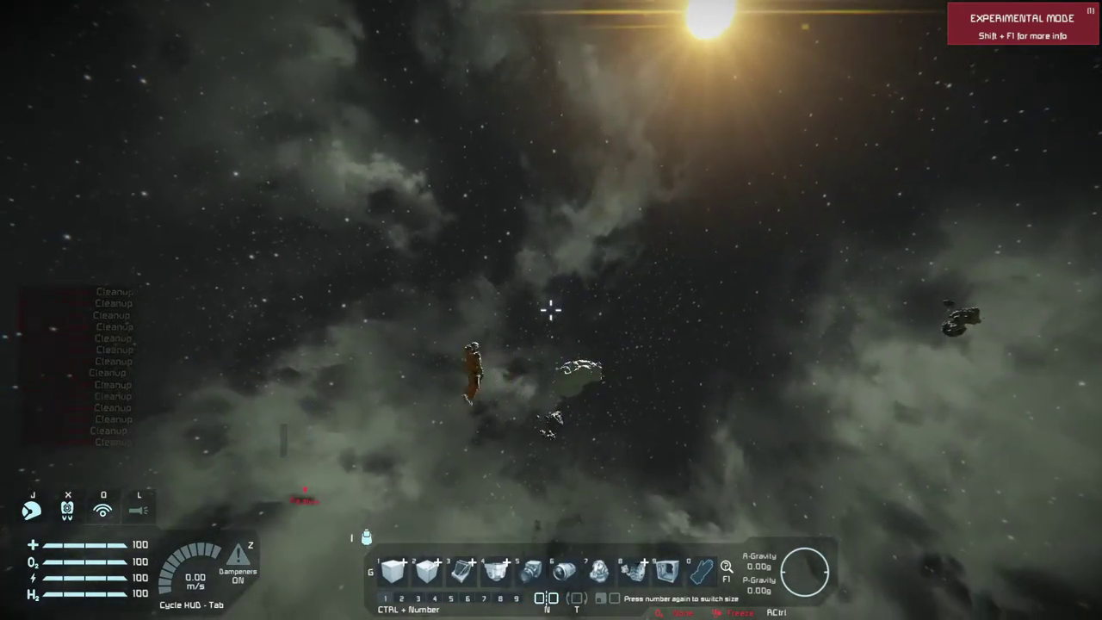
pyautogui.scroll(10, 551, 310)
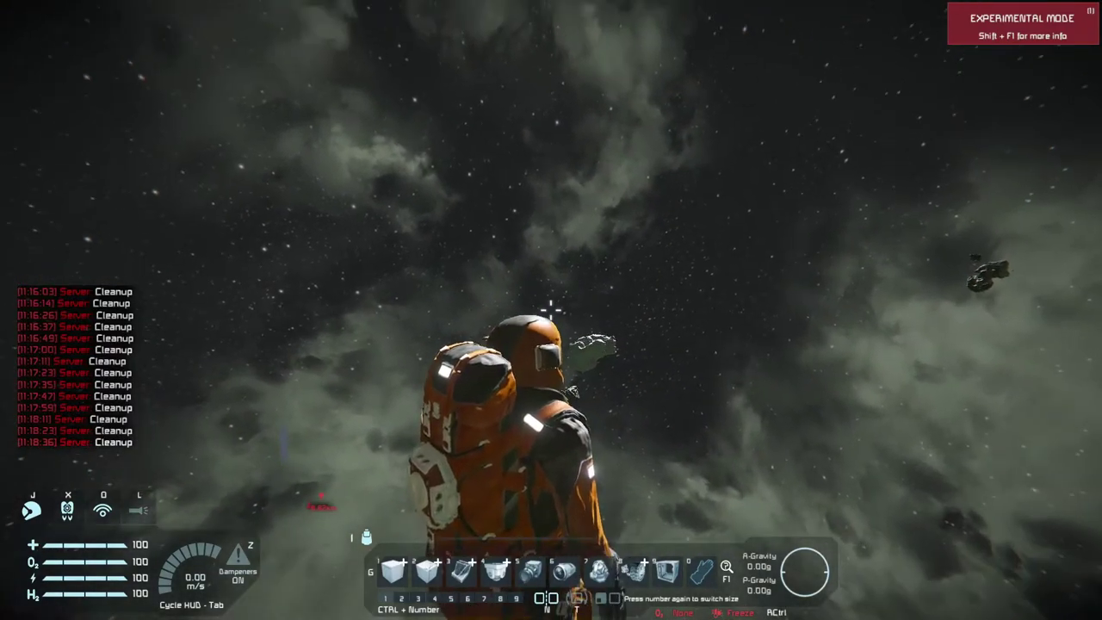
pyautogui.scroll(3, 551, 310)
pyautogui.scroll(-10, 552, 310)
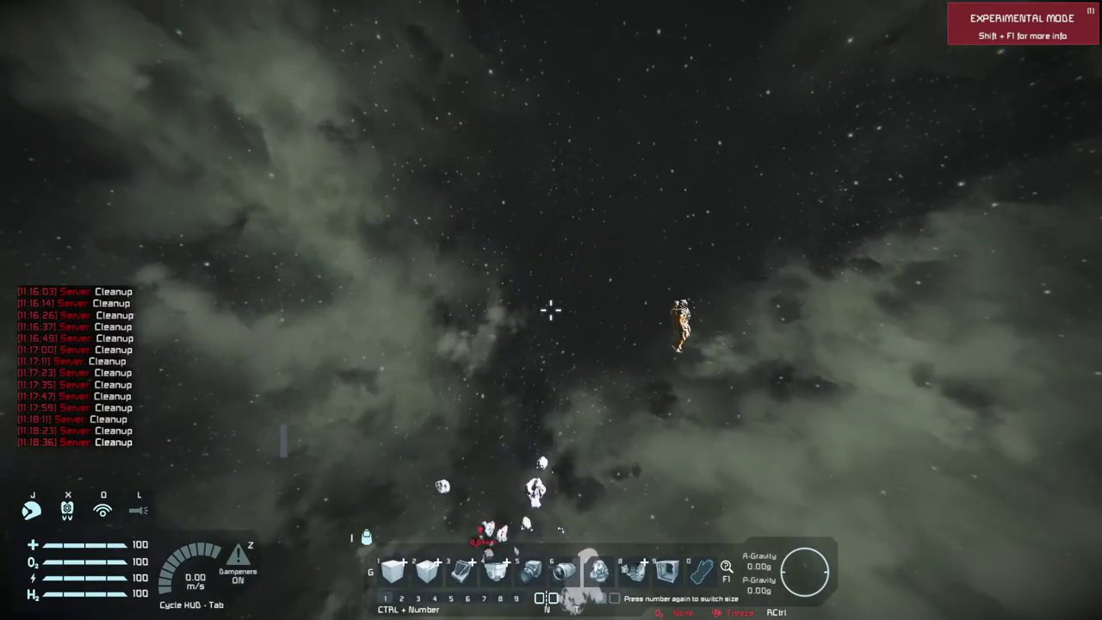
# Switch to Torch, edit the !cleanup delete notype beacon command by removing "no" from "notype", and return to the game
pyautogui.hotkey('alt', 'Tab')
pyautogui.click(520, 241)
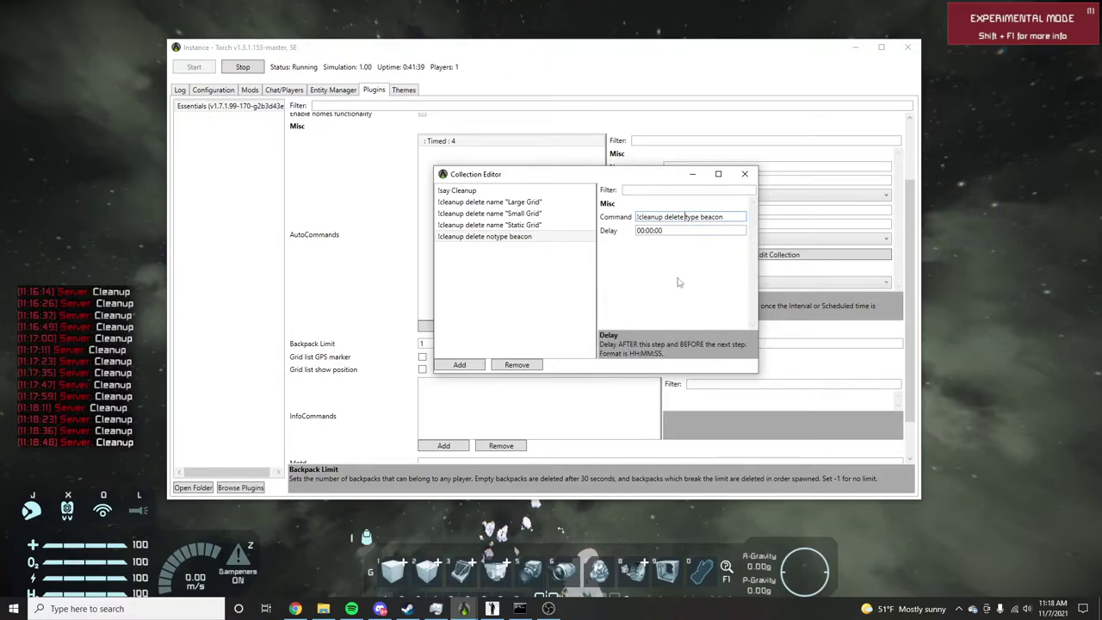
pyautogui.click(453, 367)
pyautogui.click(709, 544)
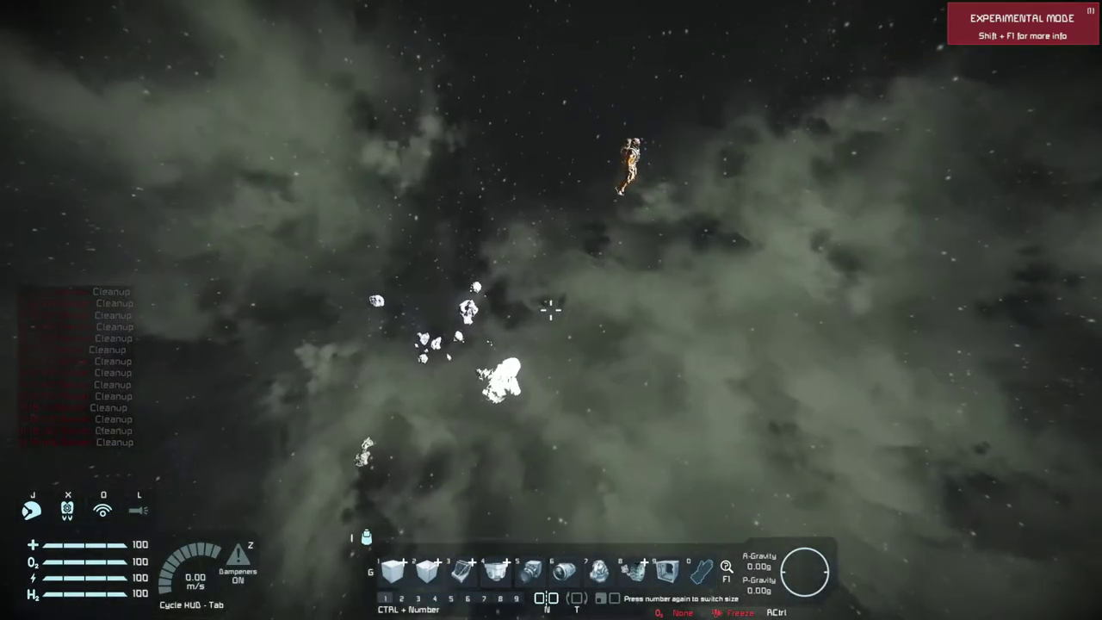
# Search the block list for "bea", put the Beacon in the first toolbar slot and paste the ship back into the world
pyautogui.write('gbea')
pyautogui.keyDown('shift'); pyautogui.click(313, 142); pyautogui.keyUp('shift')
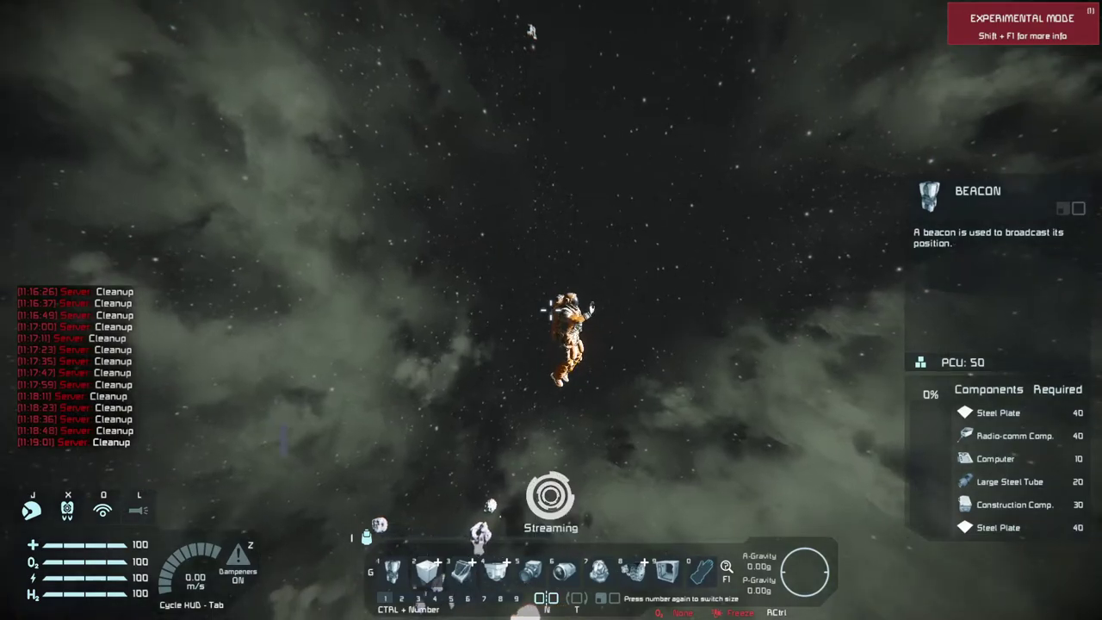
pyautogui.press('w')
pyautogui.press('s')
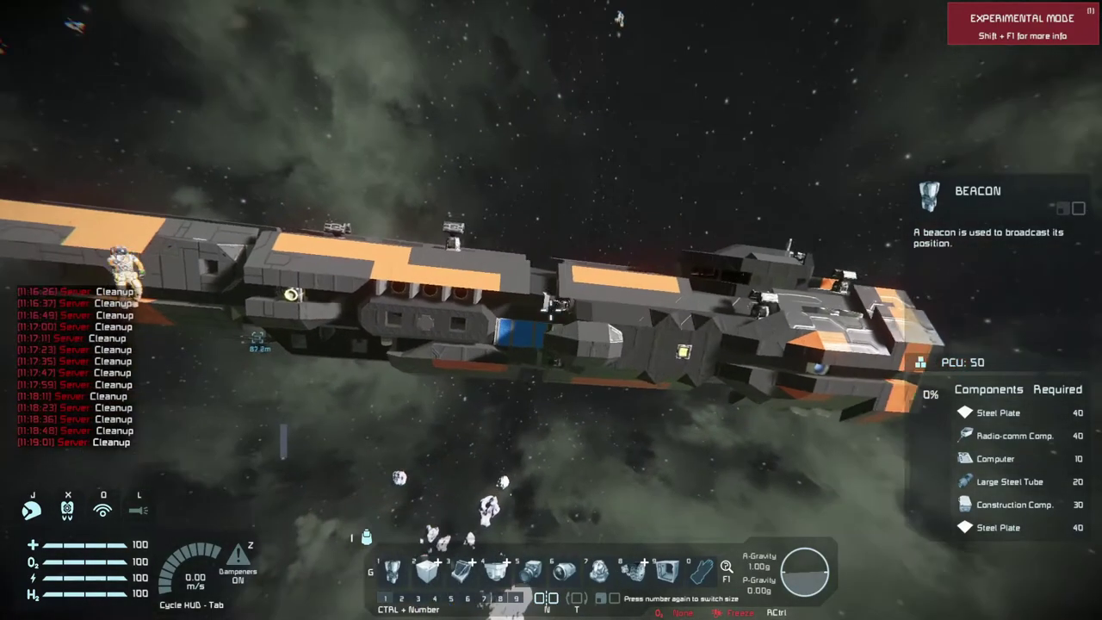
# Fly around and along the ship to watch it through several server cleanups
pyautogui.press('e')
pyautogui.press('w')
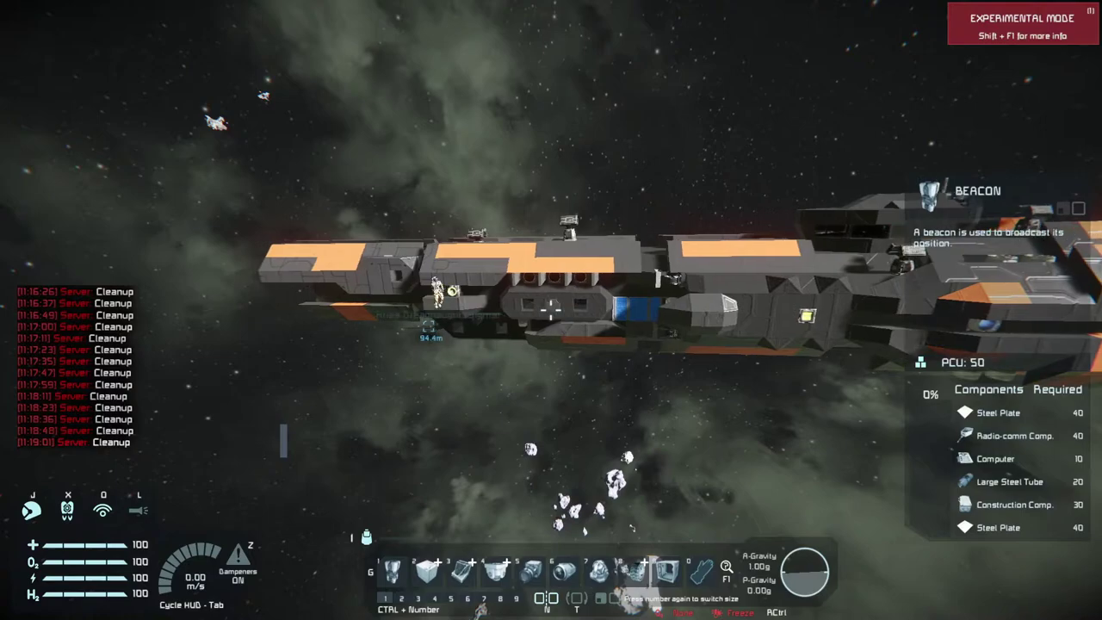
pyautogui.press('w')
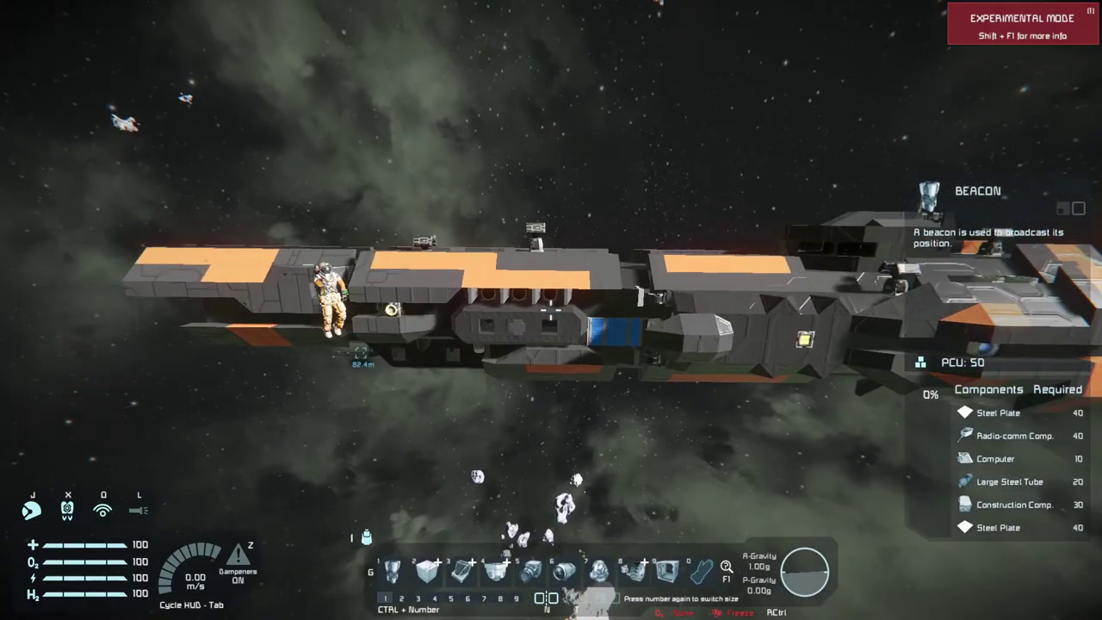
pyautogui.press('w')
pyautogui.press('Return')
pyautogui.press('Return')
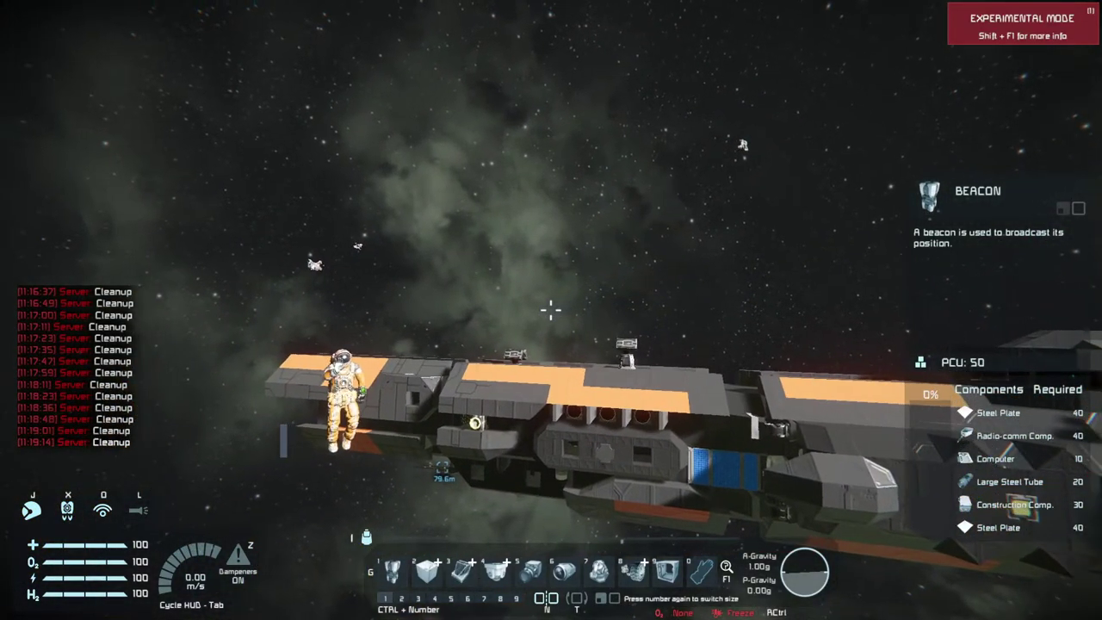
pyautogui.press('s')
pyautogui.press('w')
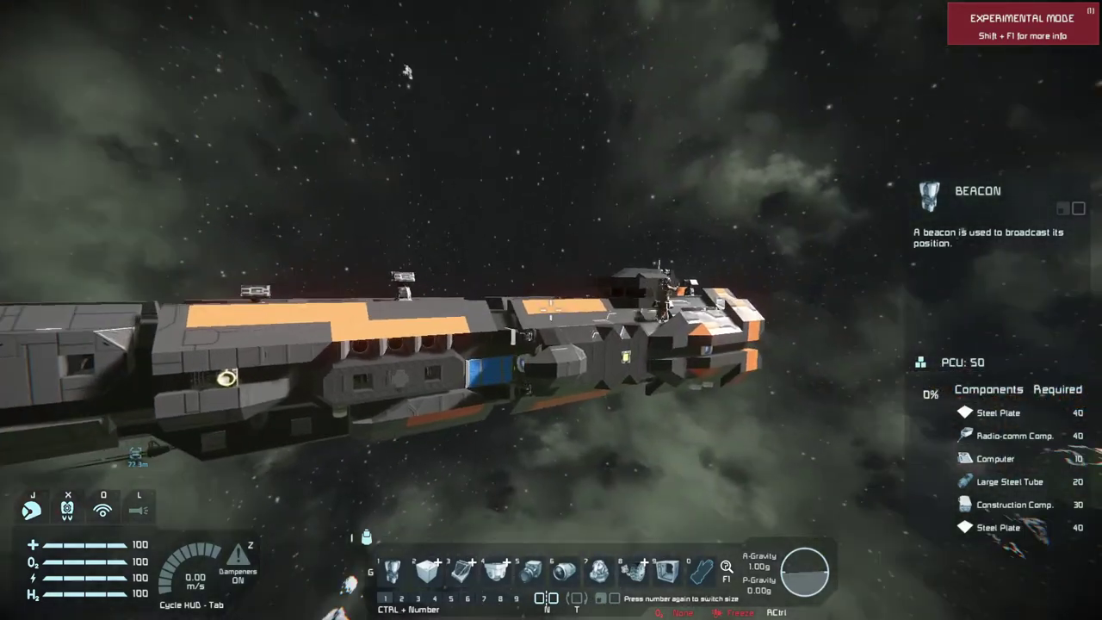
pyautogui.press('w')
pyautogui.press('d')
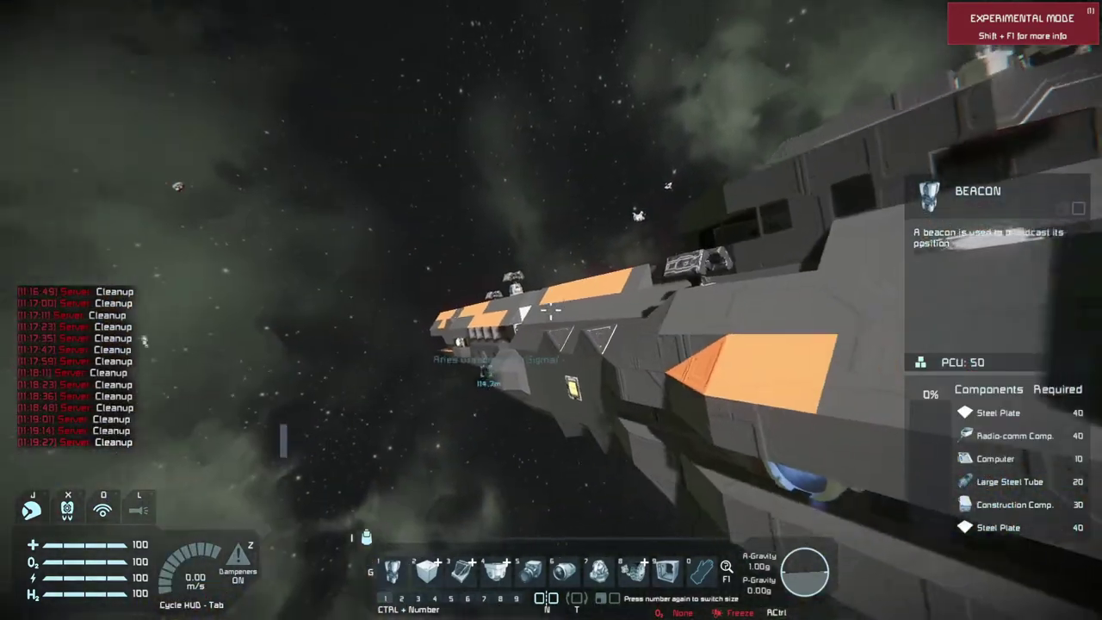
pyautogui.press('a')
# Switch to Torch, change the beacon step's command to !cleanup delete notype beacon, and return to the ship in the game
pyautogui.hotkey('alt', 'Tab')
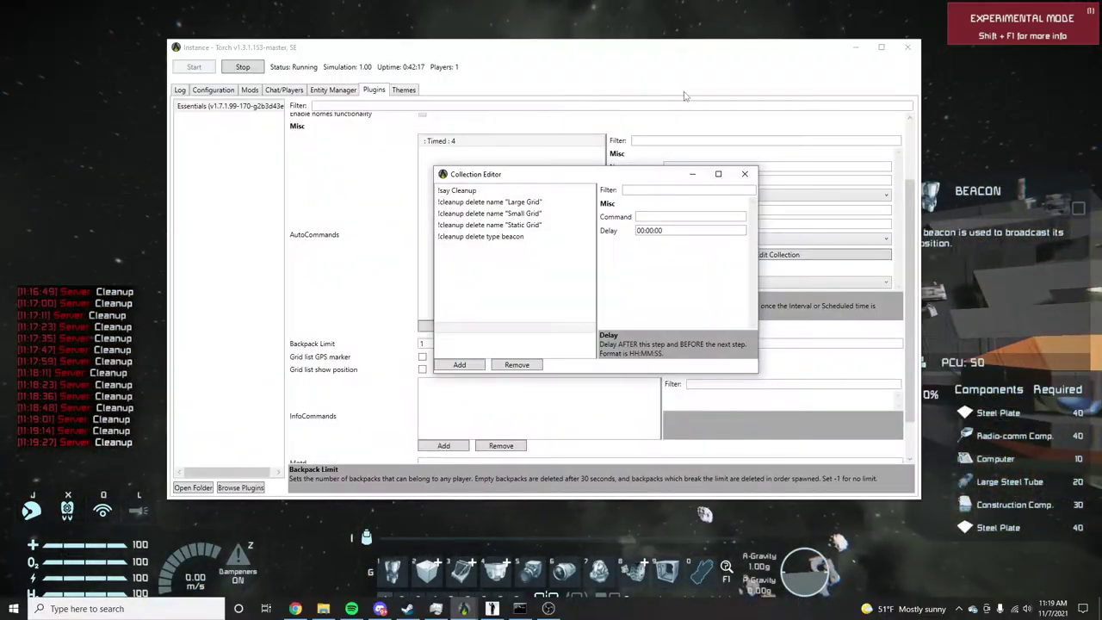
pyautogui.click(517, 236)
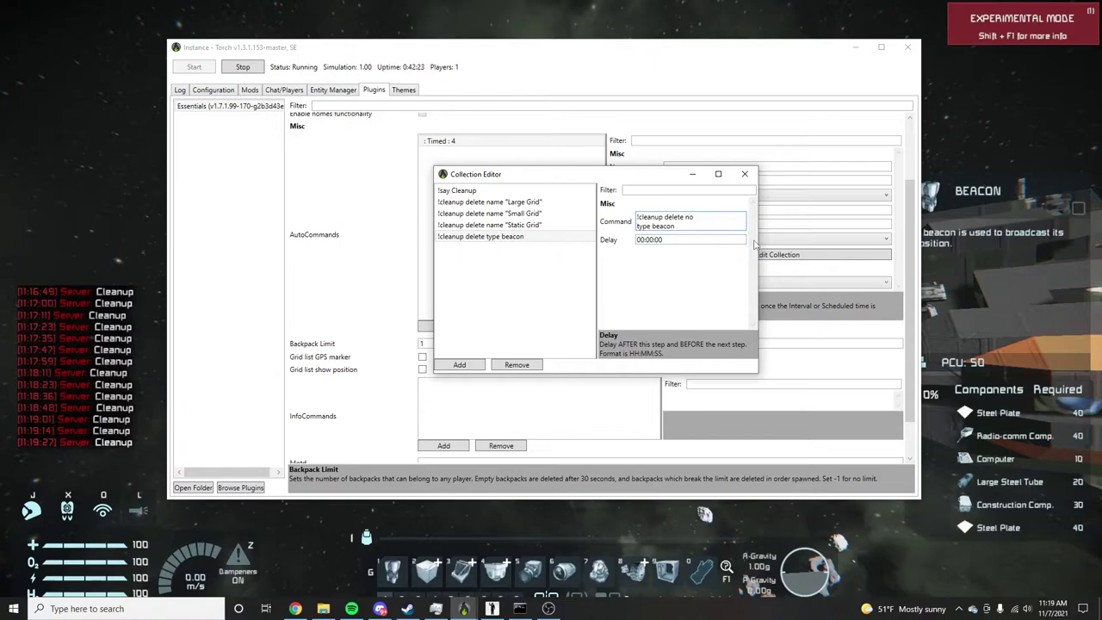
pyautogui.click(469, 366)
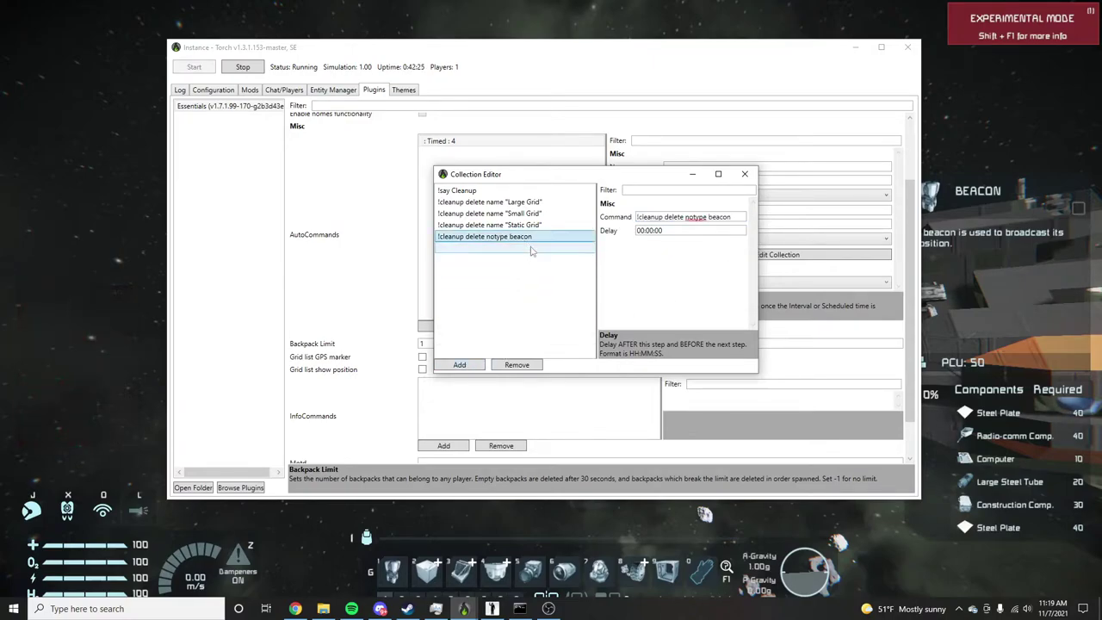
pyautogui.click(534, 225)
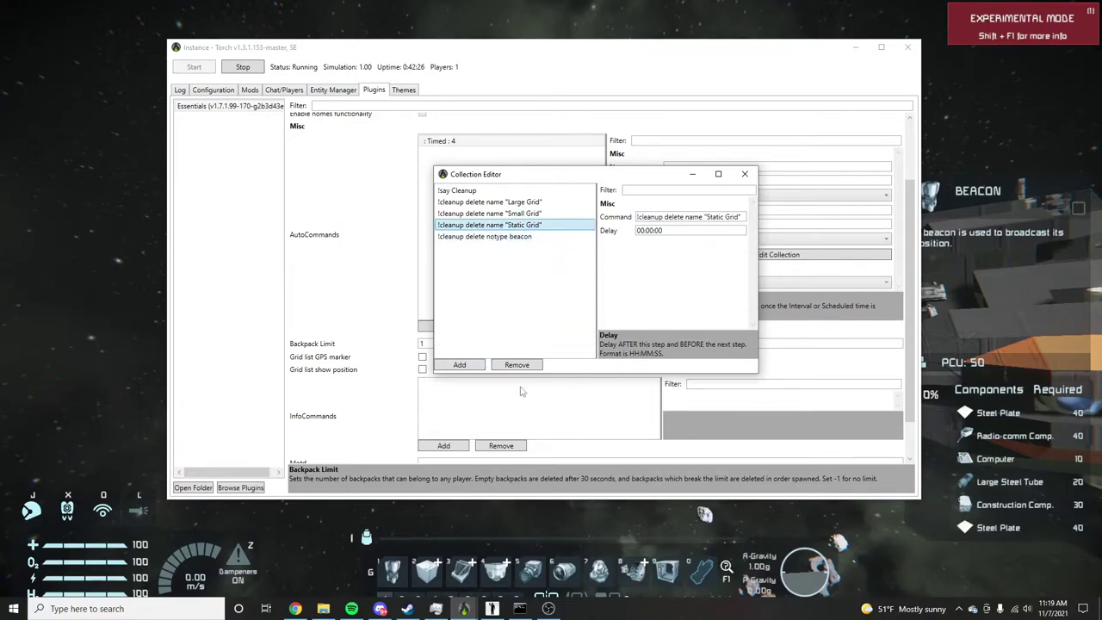
pyautogui.click(464, 608)
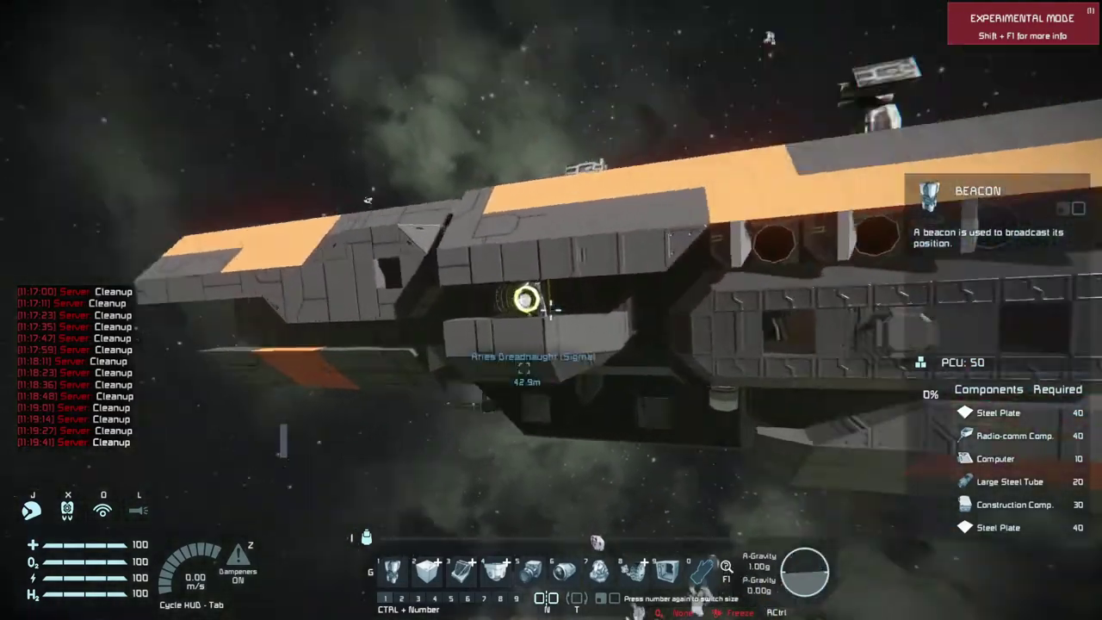
pyautogui.press('a')
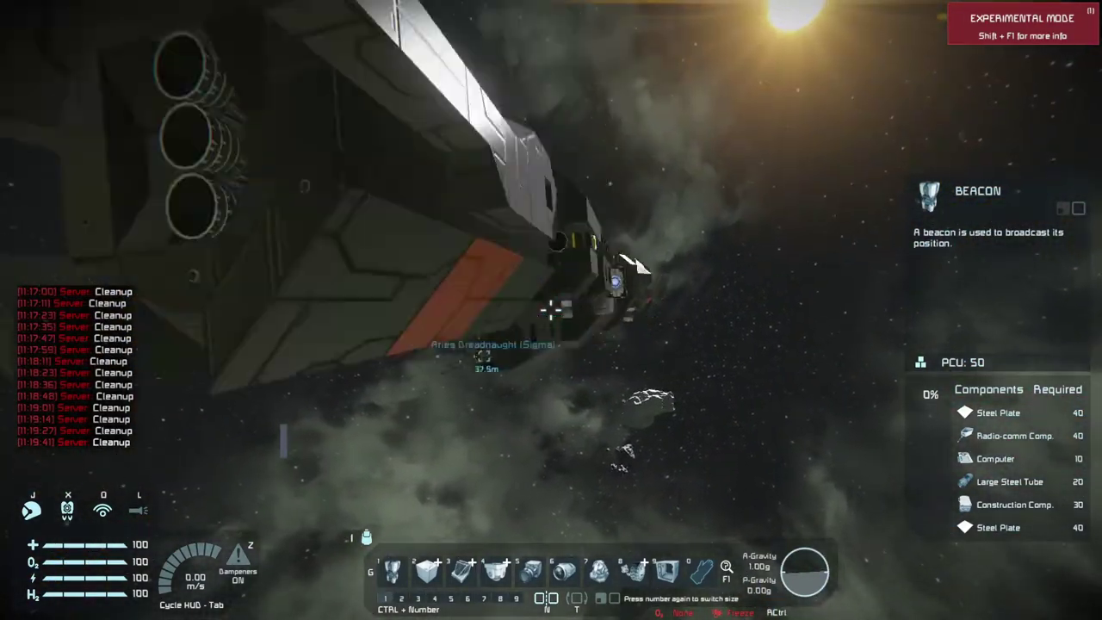
# Switch to Torch, add an empty step to the timed cleanup command, close its step collection and select that auto command
pyautogui.hotkey('alt', 'Tab')
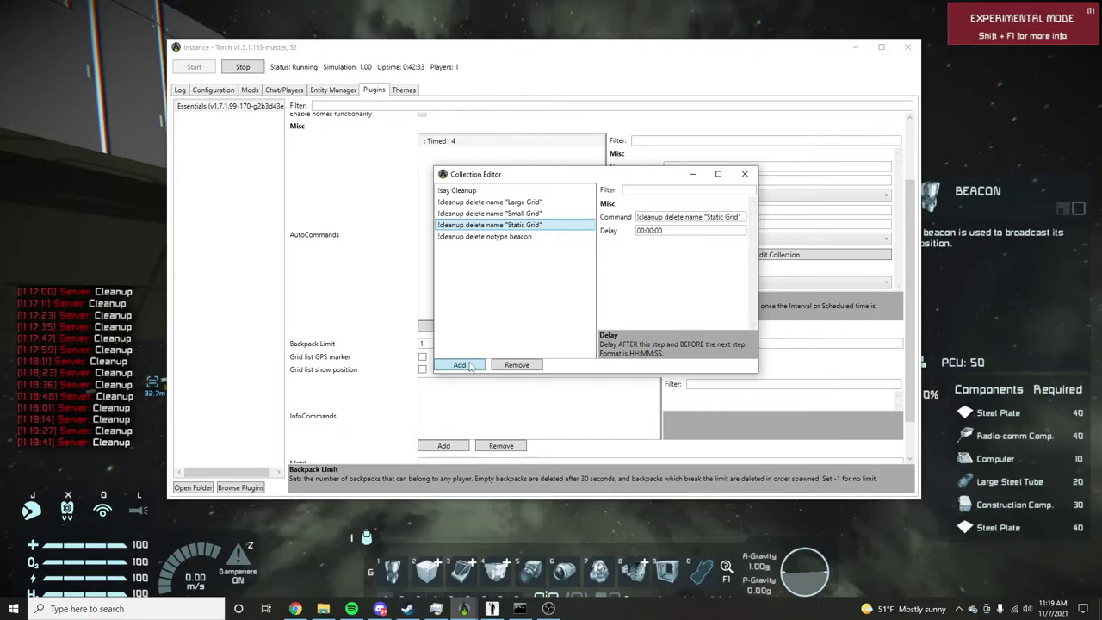
pyautogui.click(471, 365)
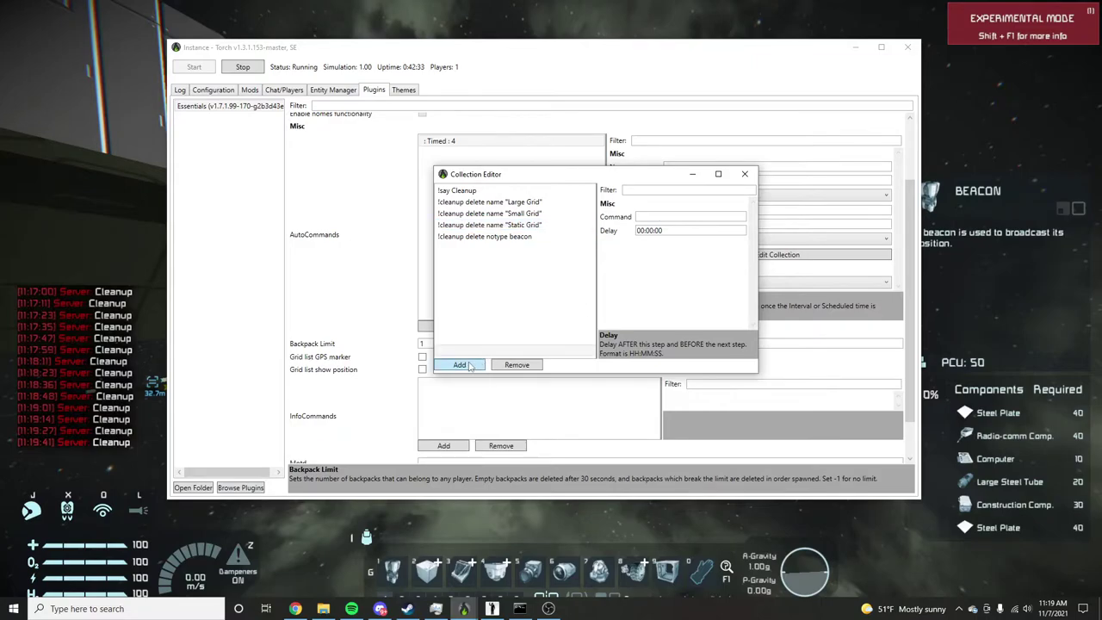
pyautogui.click(745, 174)
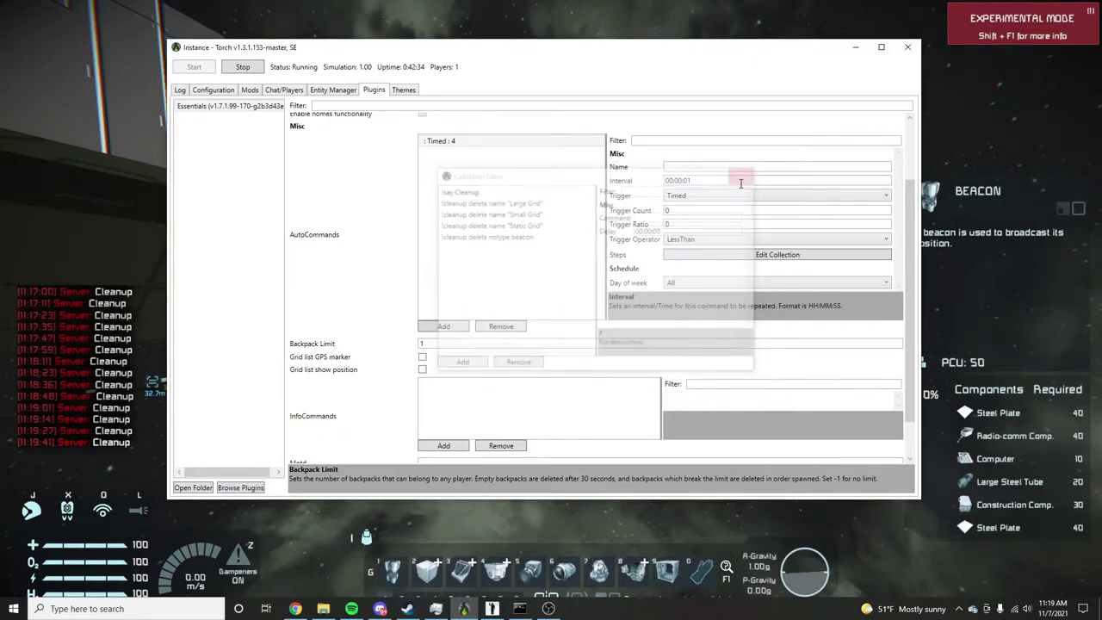
pyautogui.click(452, 142)
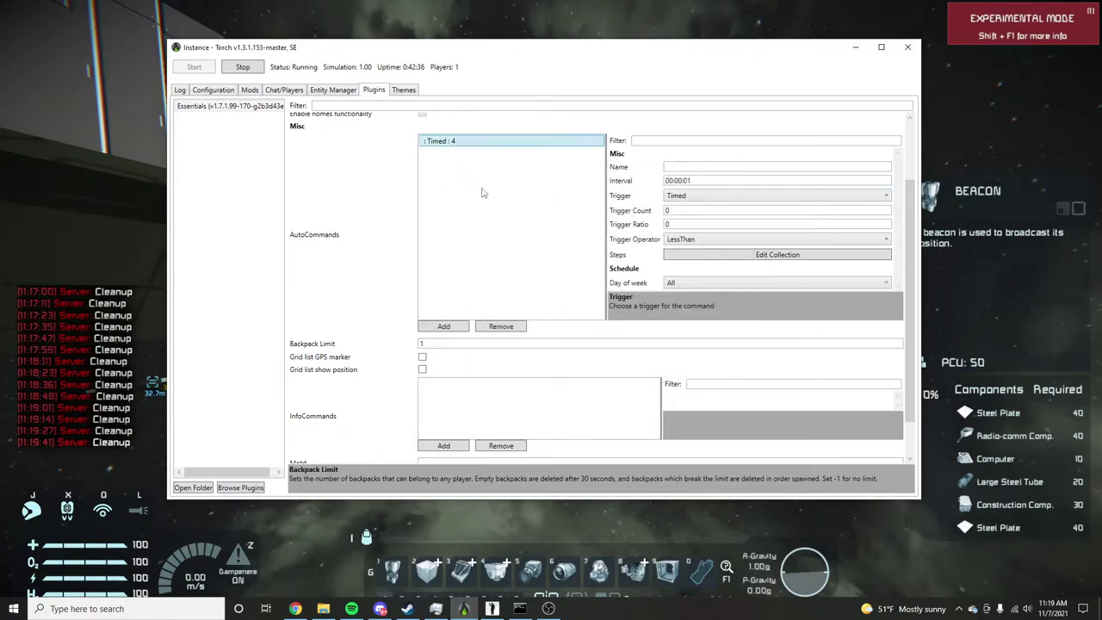
# Add a second auto command and give its step collection a !say hello command
pyautogui.click(443, 327)
pyautogui.click(758, 255)
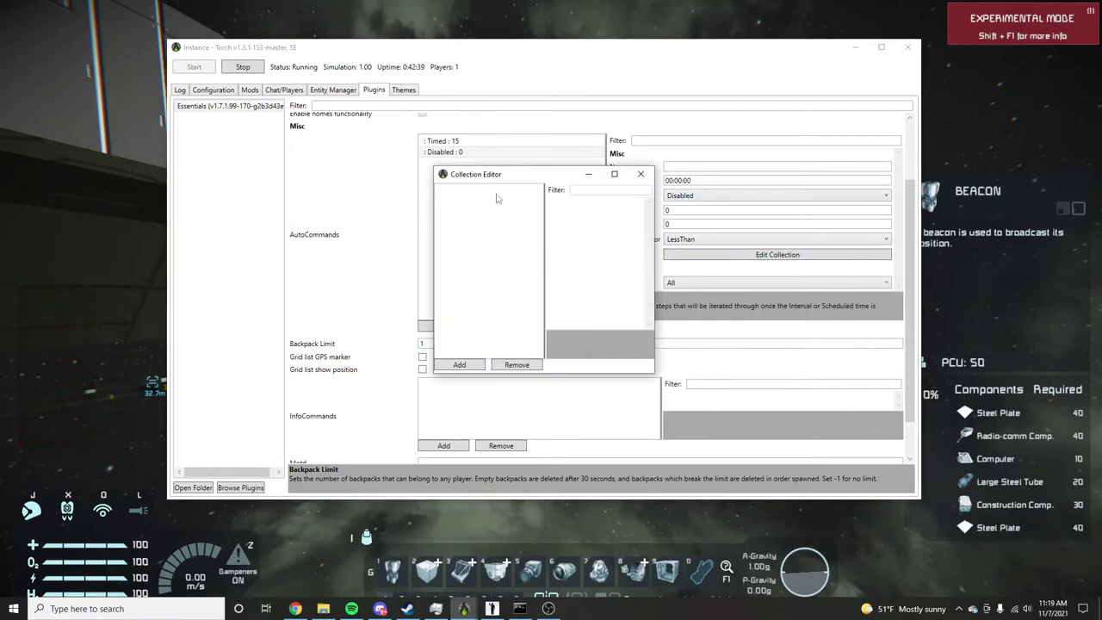
pyautogui.click(459, 365)
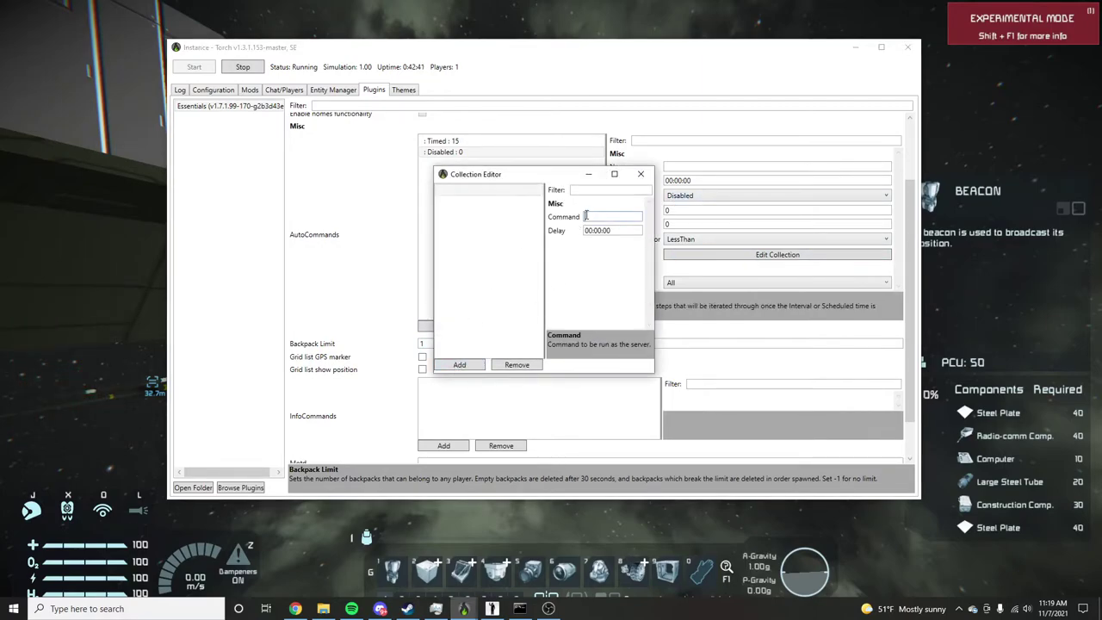
pyautogui.write('!Hello')
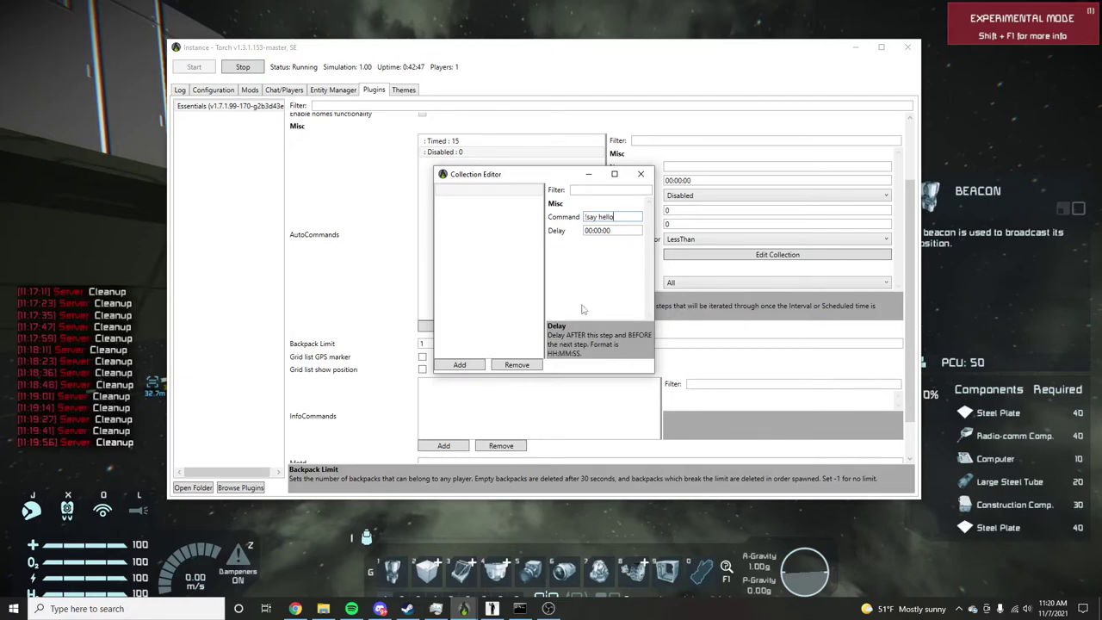
pyautogui.click(640, 176)
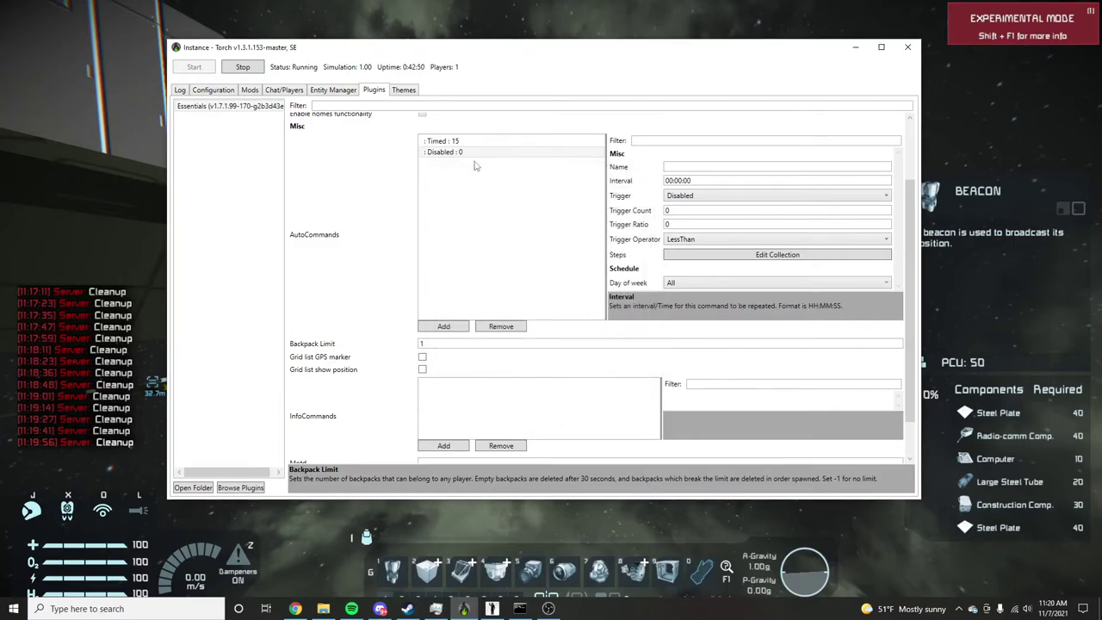
# Set the hello auto command's trigger to Timed with an interval of 00:00:01, and add a third, blank auto command
pyautogui.click(708, 196)
pyautogui.click(698, 283)
pyautogui.click(699, 182)
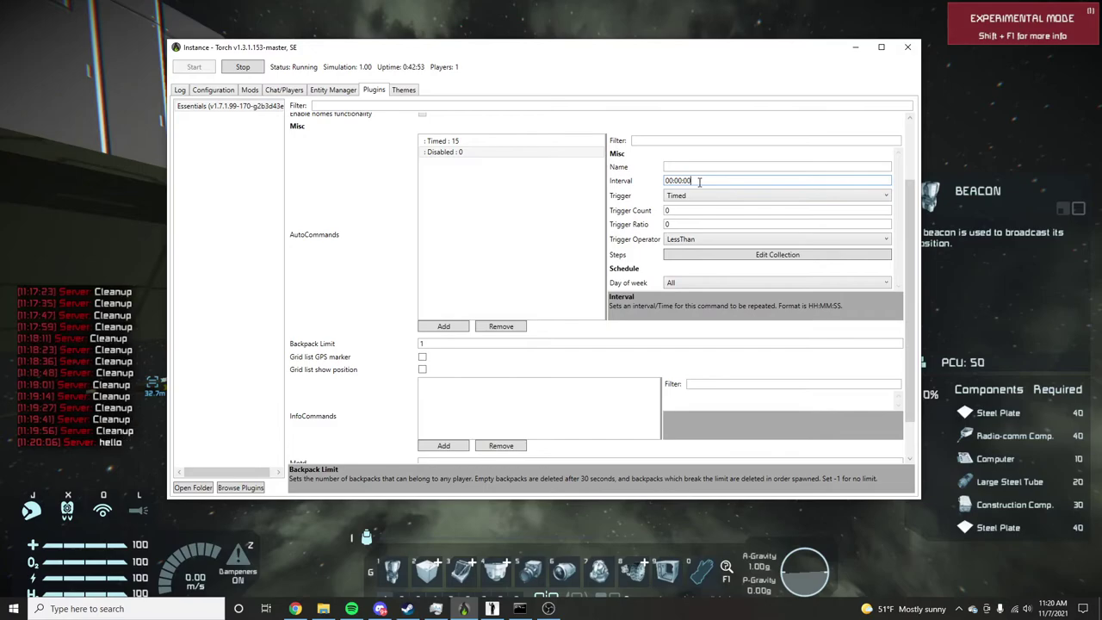
pyautogui.click(459, 325)
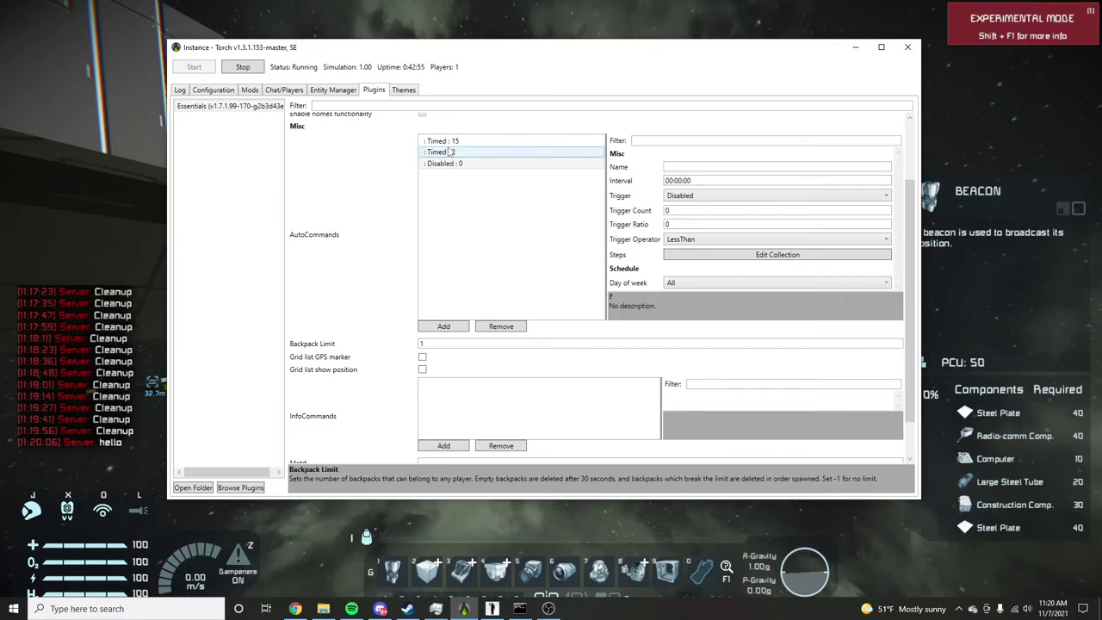
pyautogui.click(670, 209)
# Return to the game to view the whole ship and the server chat, and switch through Torch to OBS
pyautogui.click(148, 309)
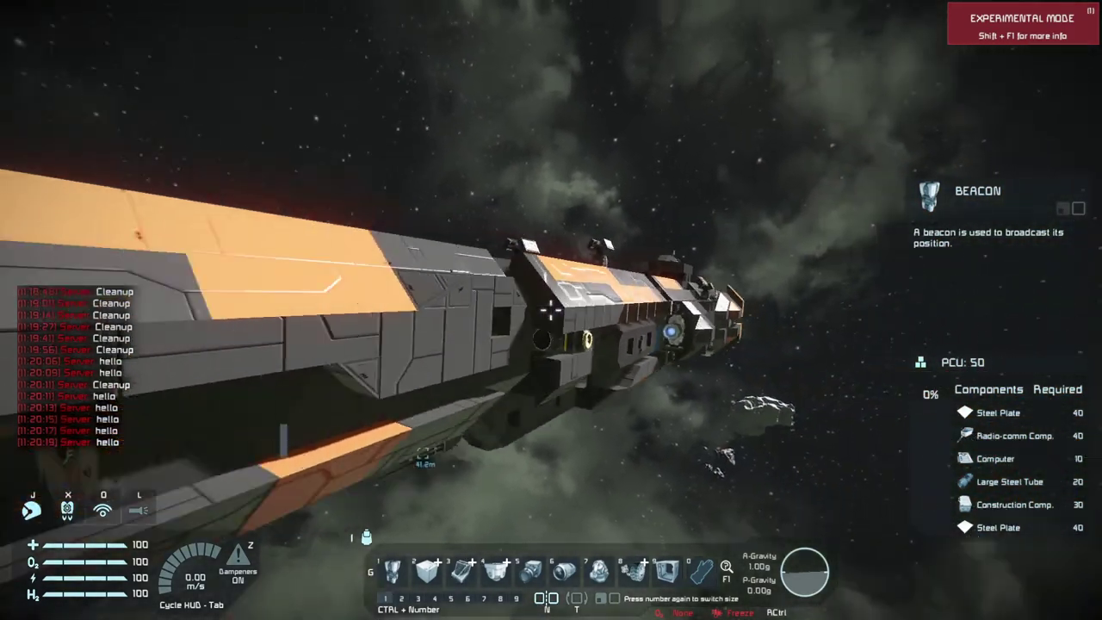
pyautogui.press('w')
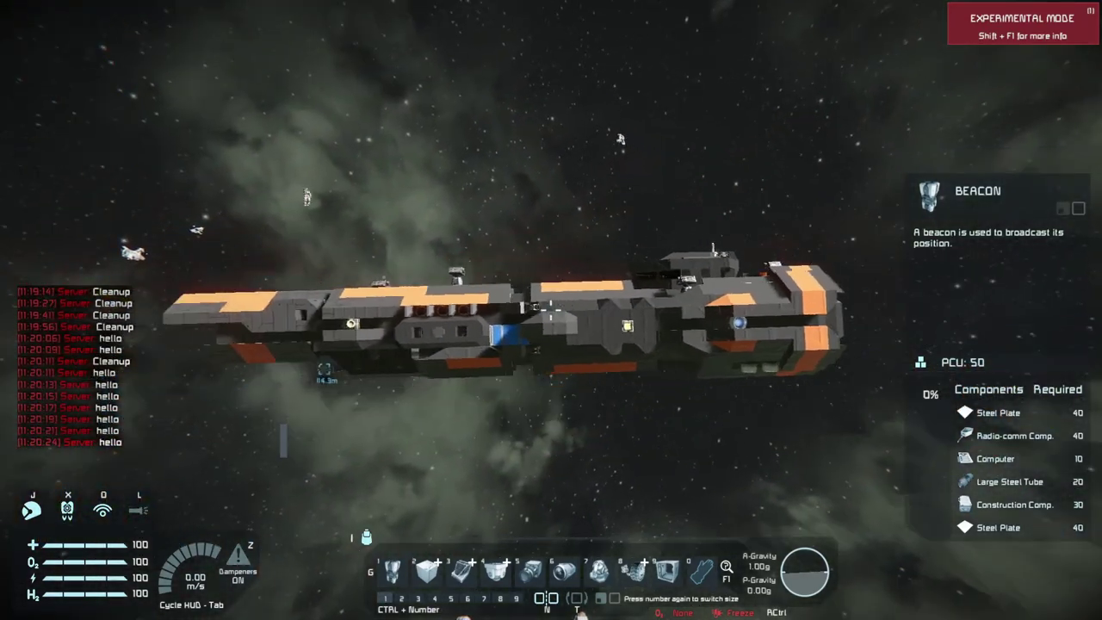
pyautogui.hotkey('alt', 'Tab')
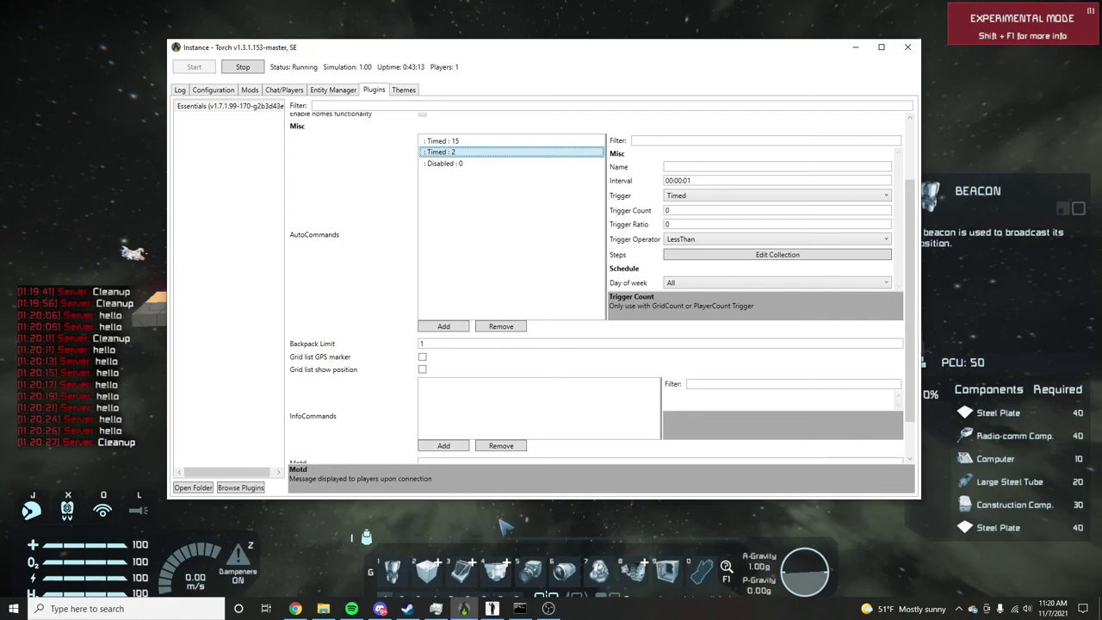
pyautogui.click(548, 609)
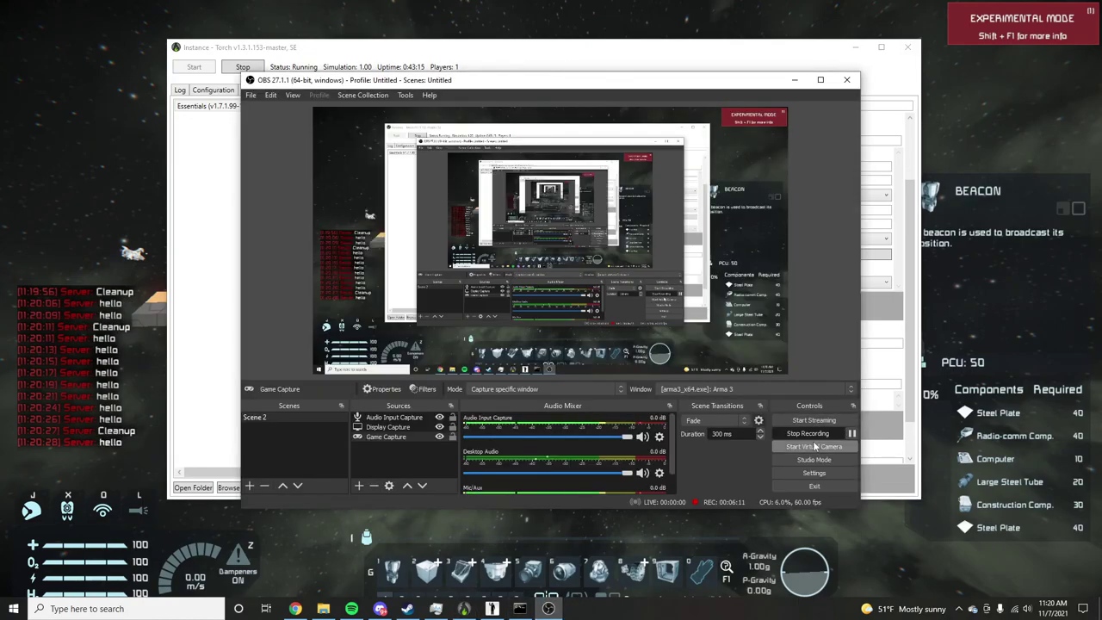